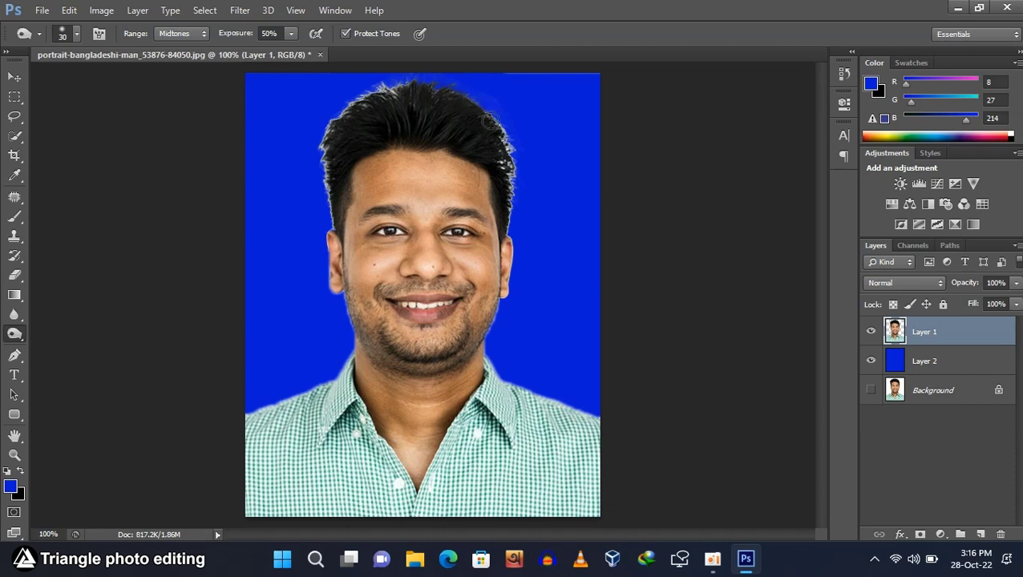
Darken the light fringe around the hair with the Burn tool and set Levels to black input 33 and midtone 1.05
mouse_move(396, 85)
left_mouse_down()
mouse_move(360, 96)
mouse_move(337, 120)
mouse_move(327, 192)
left_mouse_up()
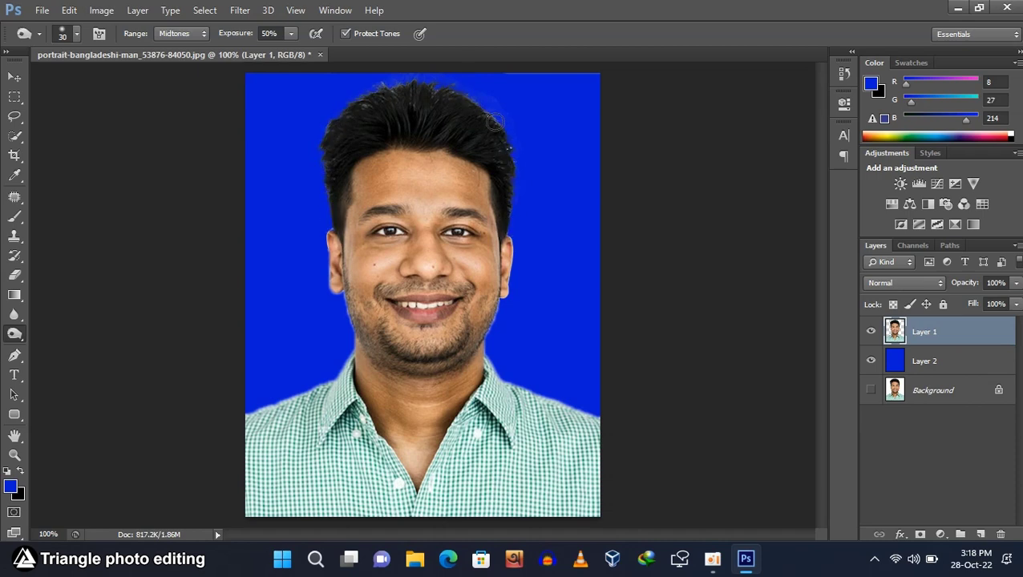
key("ctrl+l")
left_click_drag(644, 271, 668, 271)
left_click(816, 287)
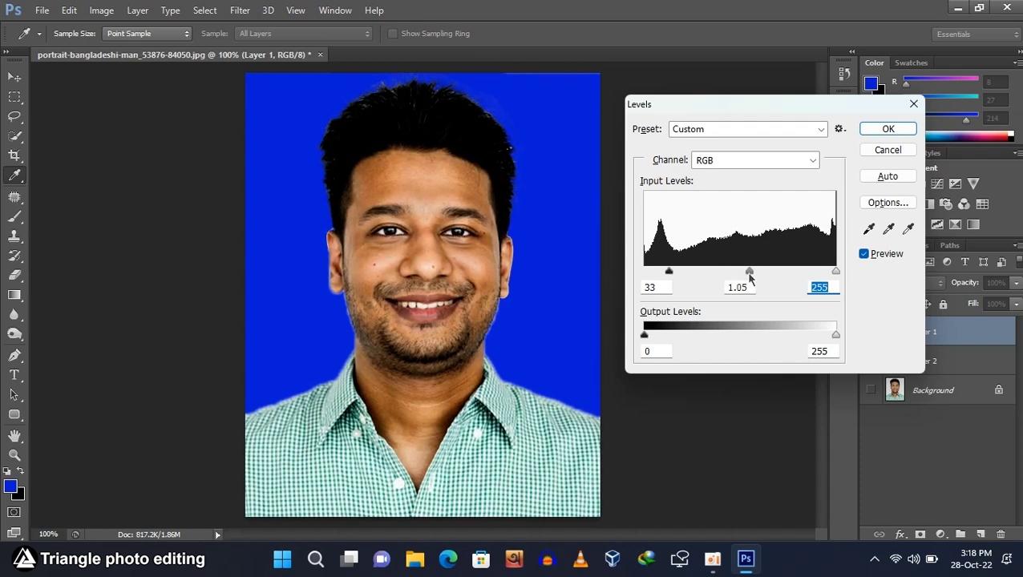
Merge the portrait and blue backdrop layers down into a single background layer
key("Escape")
key("ctrl+e")
key("Delete")
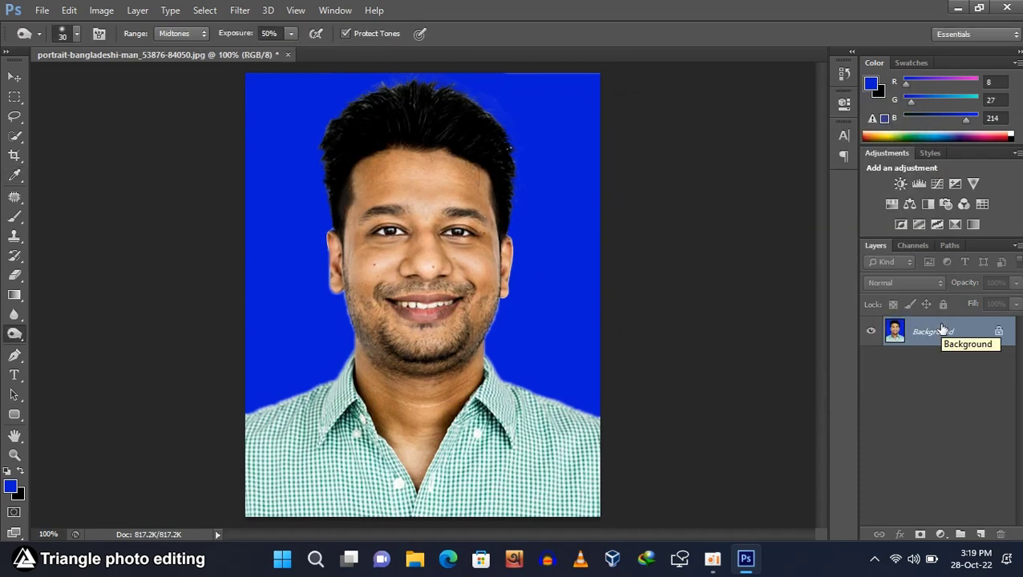
key("ctrl+n")
left_click(509, 151)
left_click(600, 132)
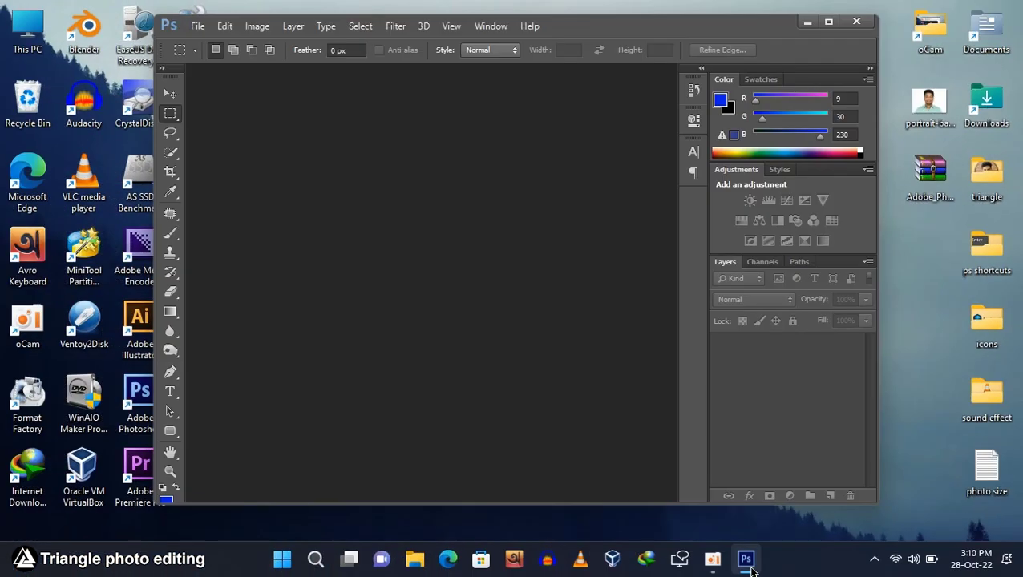
Open the portrait photo from the desktop in Photoshop and duplicate its background layer
left_click_drag(931, 99, 577, 156)
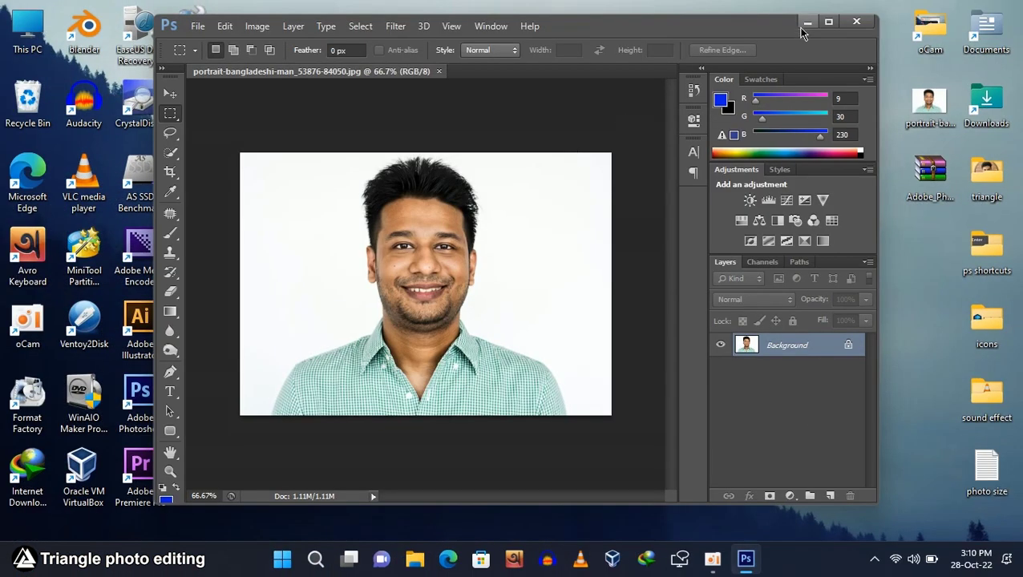
left_click(828, 22)
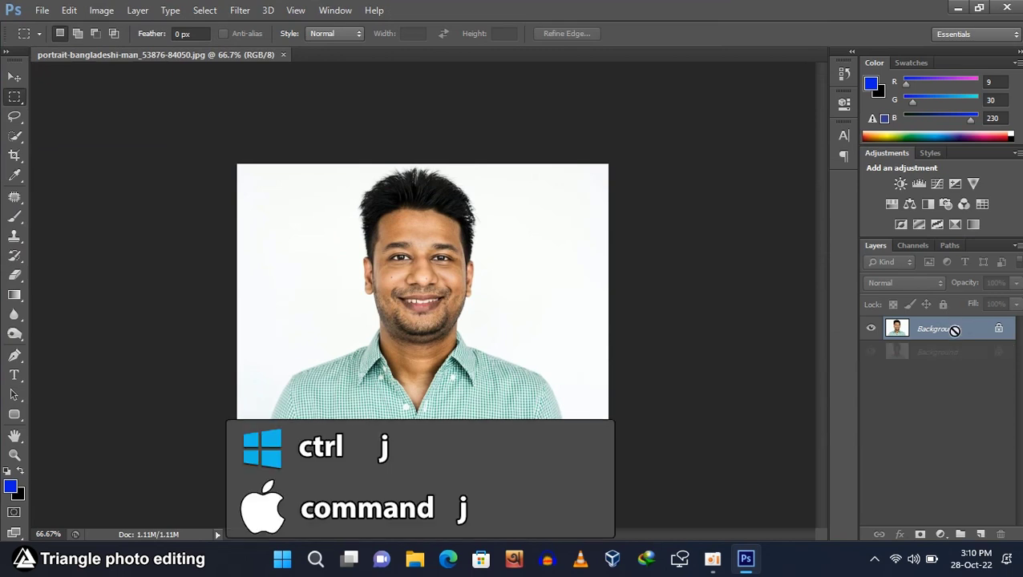
key("ctrl+j")
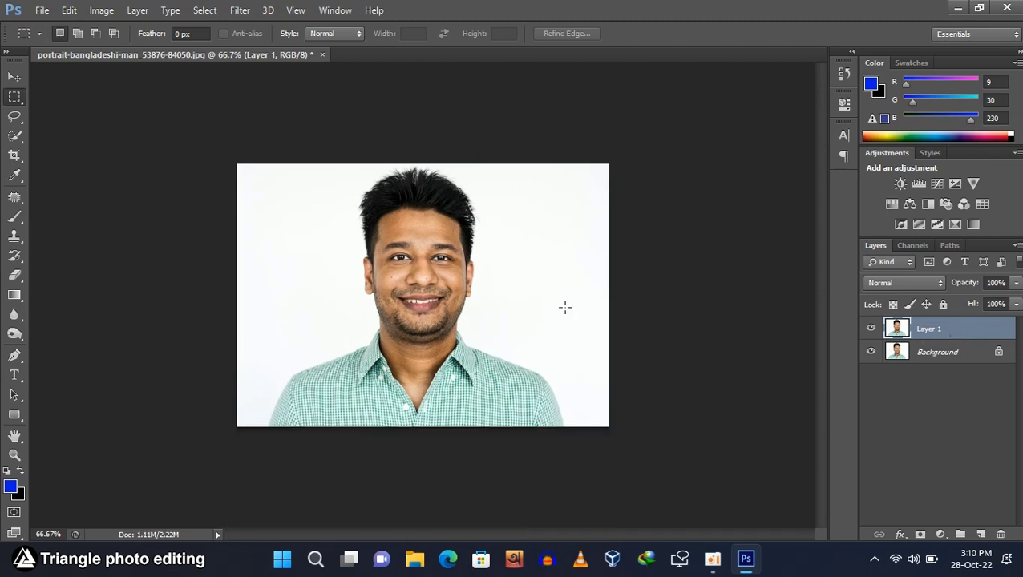
Set the Crop tool to W x H x Resolution with 40 mm width, 50 mm height and 300 px/in
key("ctrl+plus")
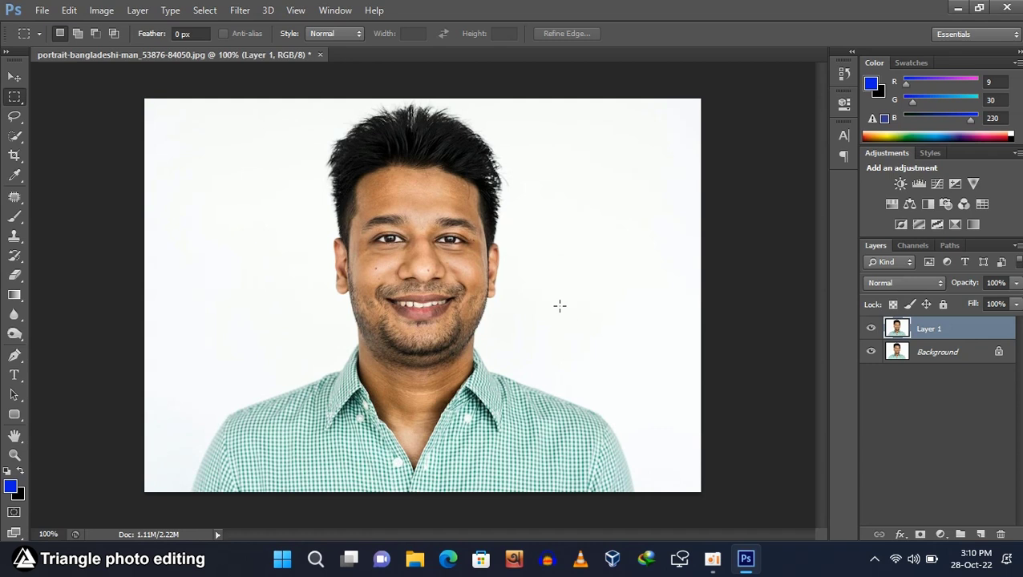
left_click(14, 155)
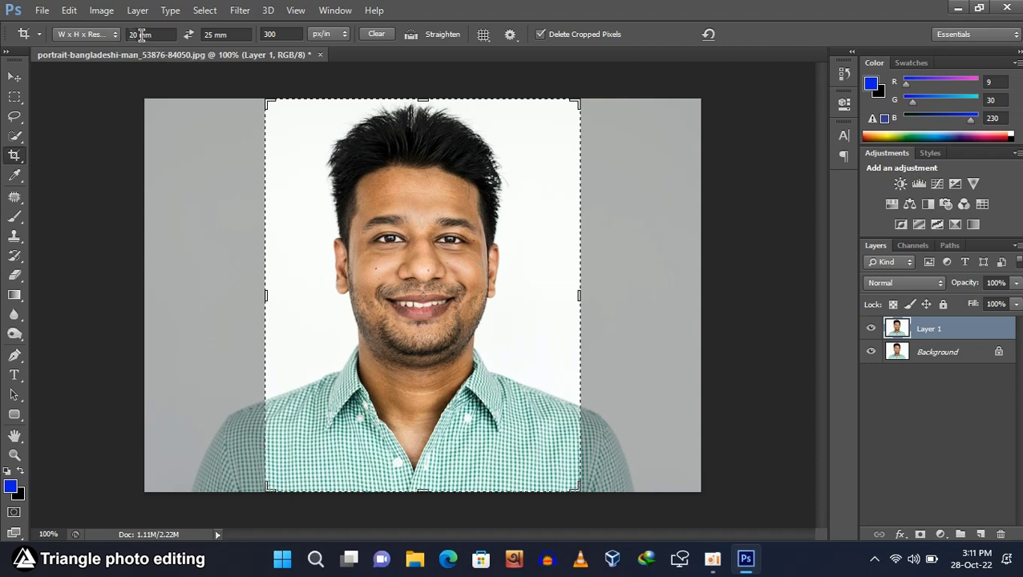
left_click(86, 35)
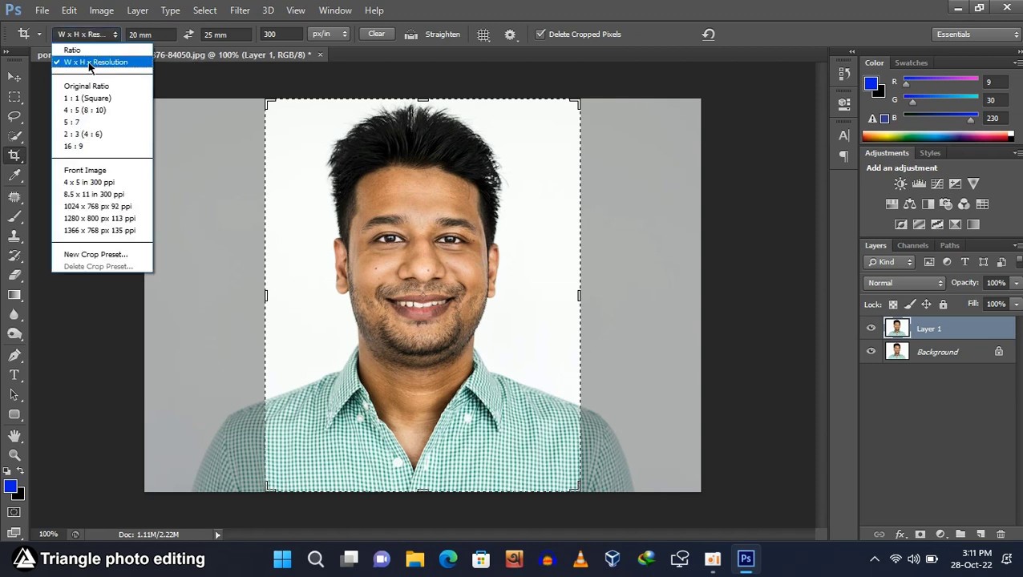
left_click(90, 62)
left_click(166, 35)
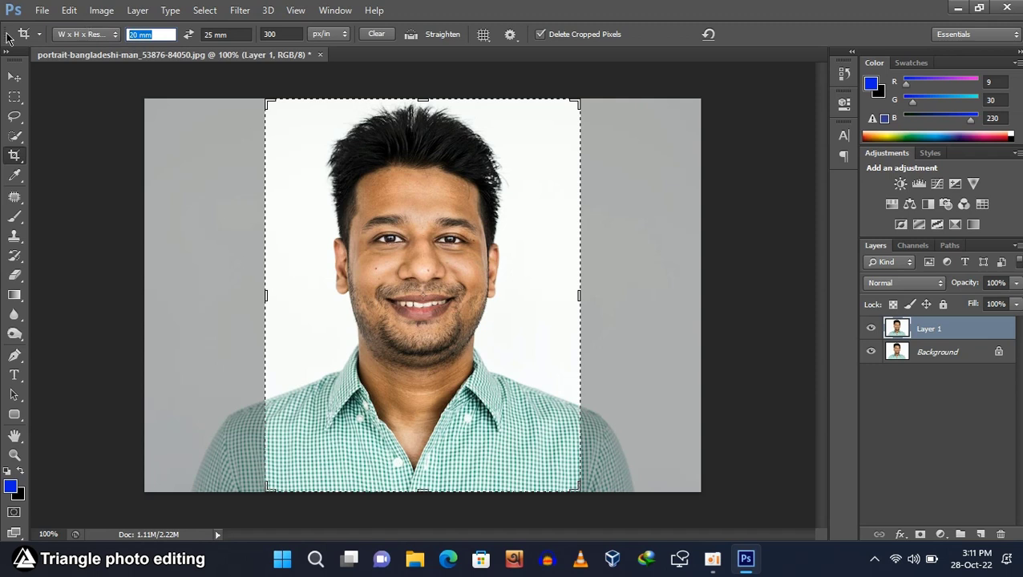
type("40 mm")
left_click(238, 35)
double_click(238, 35)
type("50")
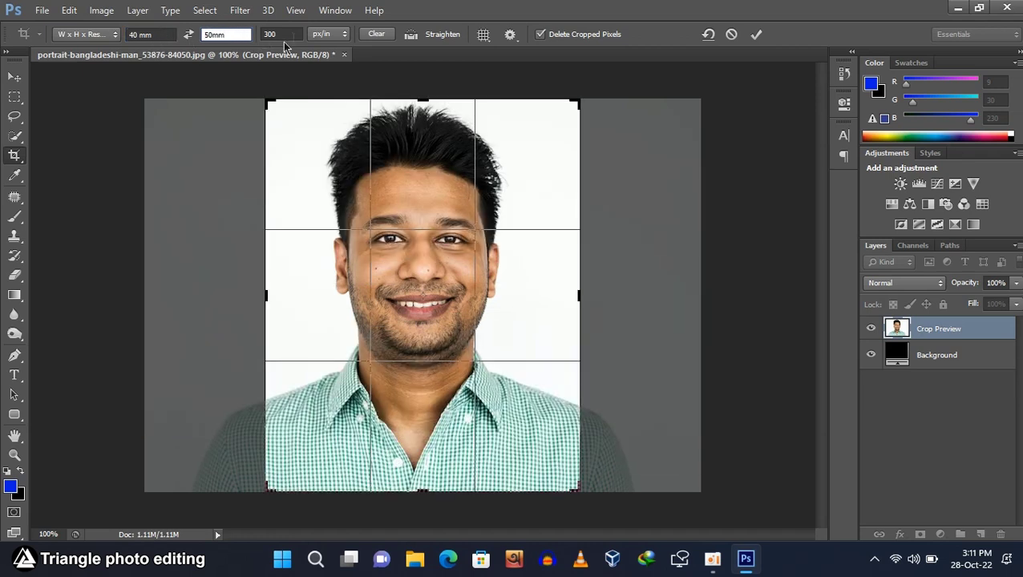
key("Tab")
type("3")
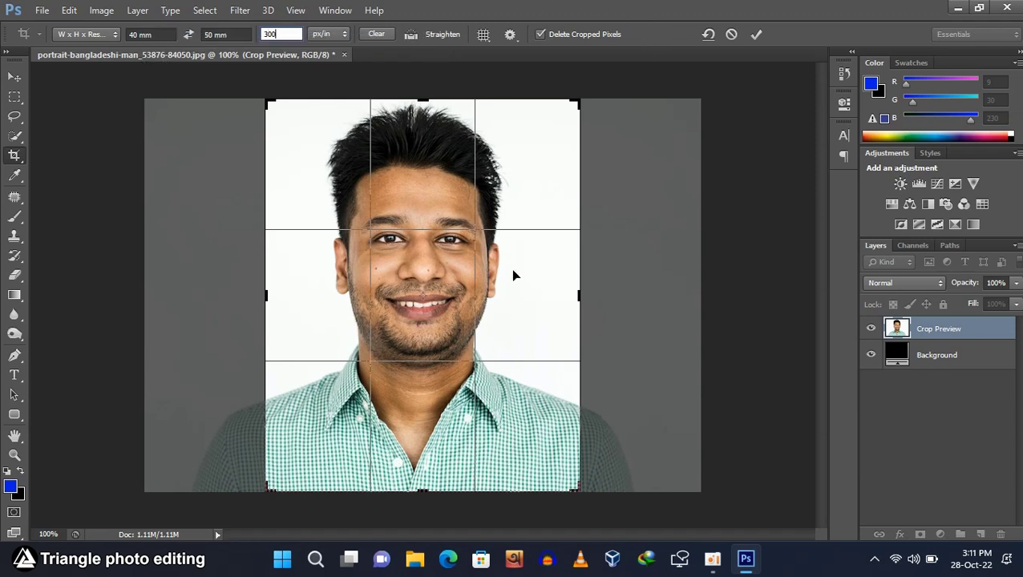
Centre the face within the crop frame, apply the crop and leave nothing selected
left_click_drag(409, 280, 414, 280)
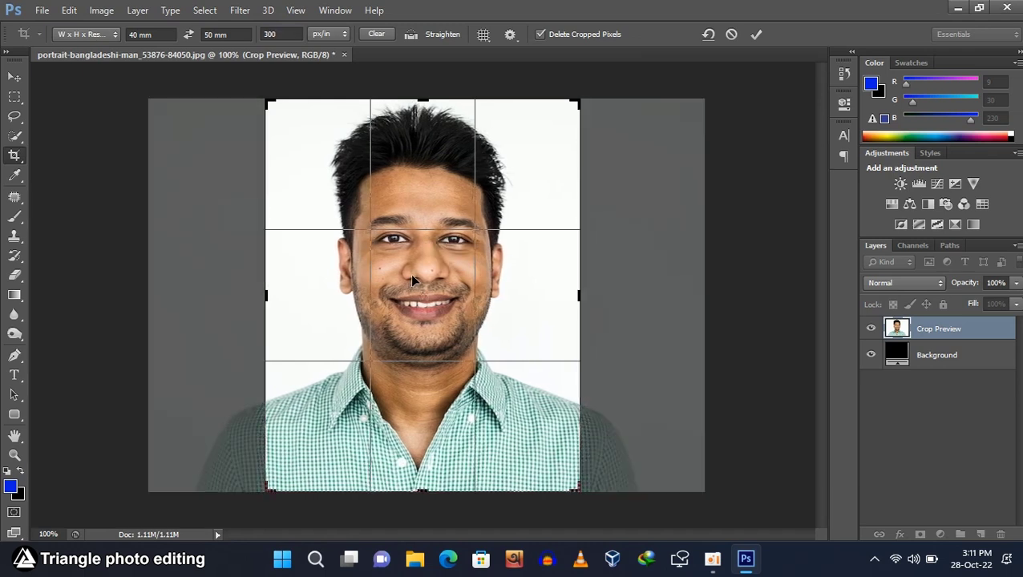
left_click(756, 35)
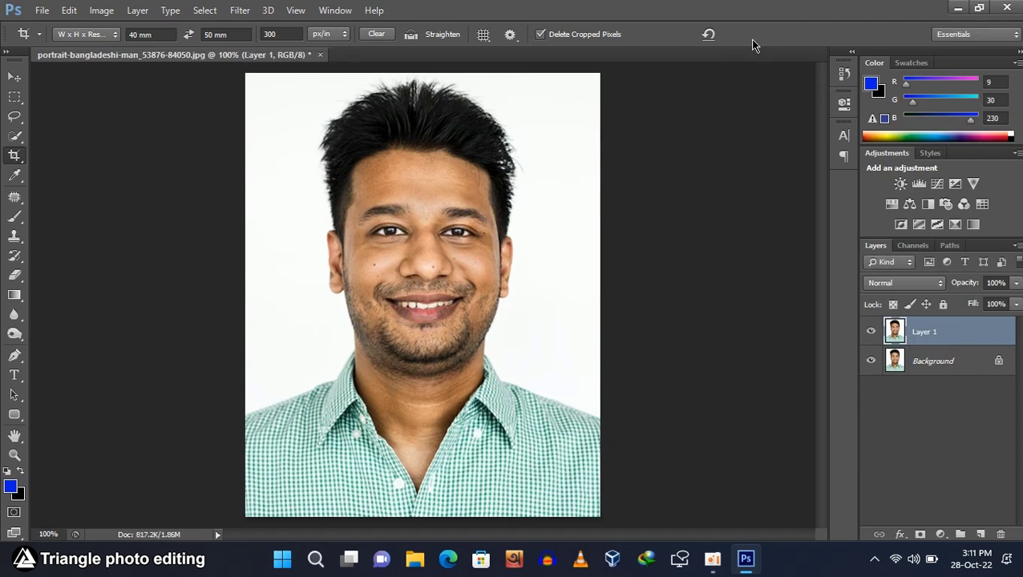
key("ctrl+a")
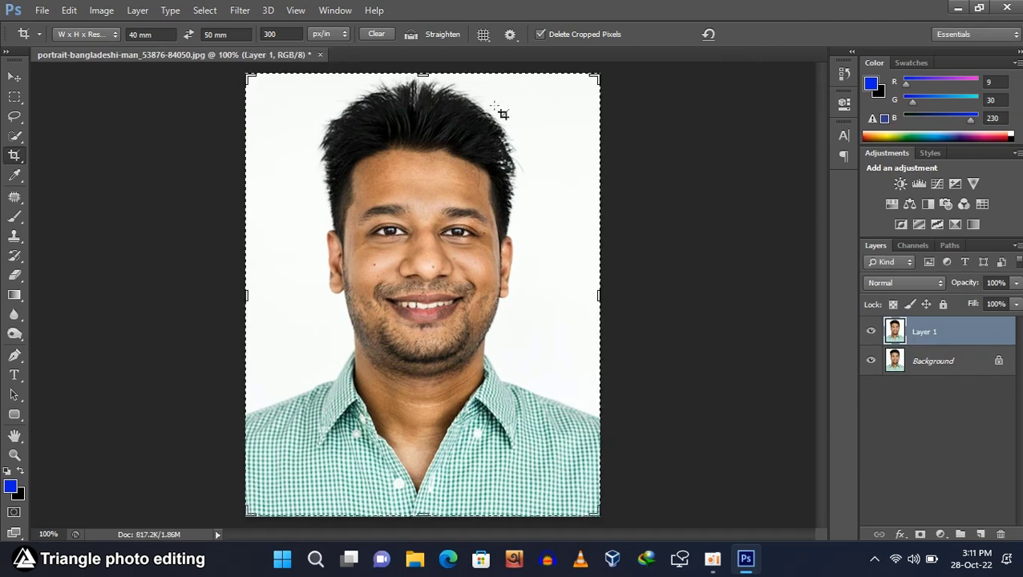
left_click(17, 76)
key("ctrl+d")
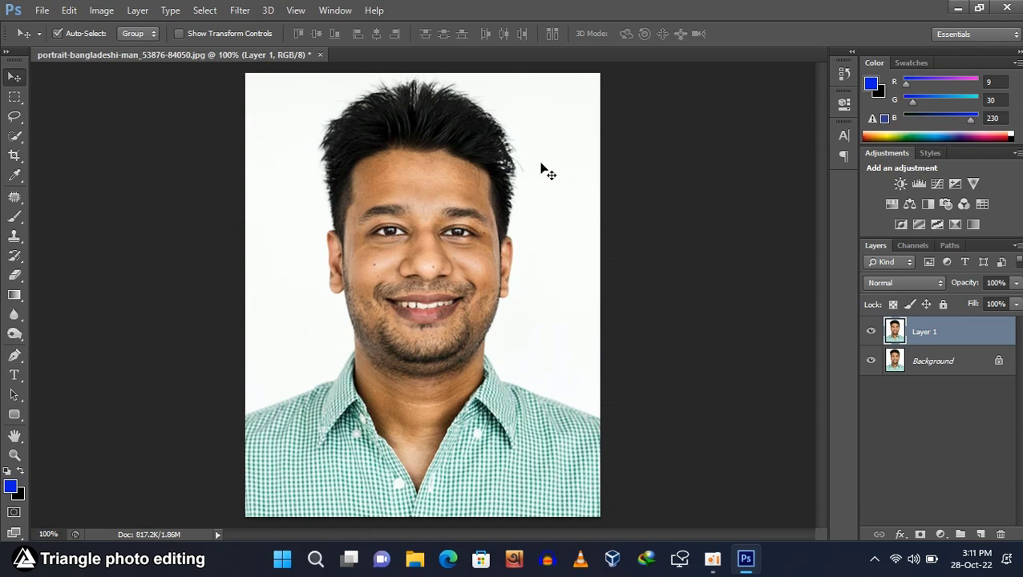
Set up the Background Eraser tool with Contiguous limits and a tolerance of 30%
mouse_move(15, 277)
left_mouse_down()
mouse_move(50, 282)
mouse_move(93, 309)
mouse_move(96, 289)
left_mouse_up()
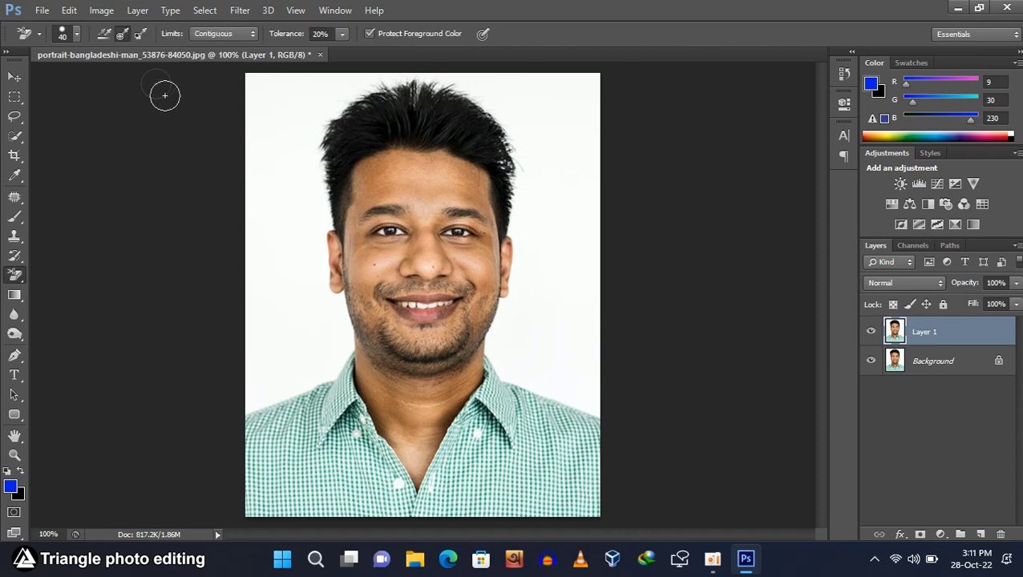
left_click(77, 35)
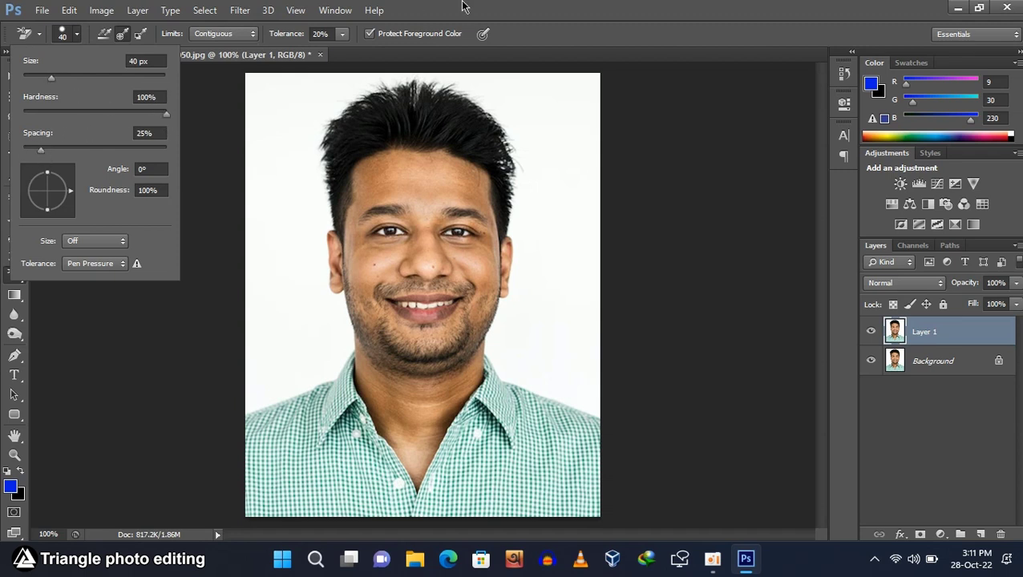
left_click(461, 7)
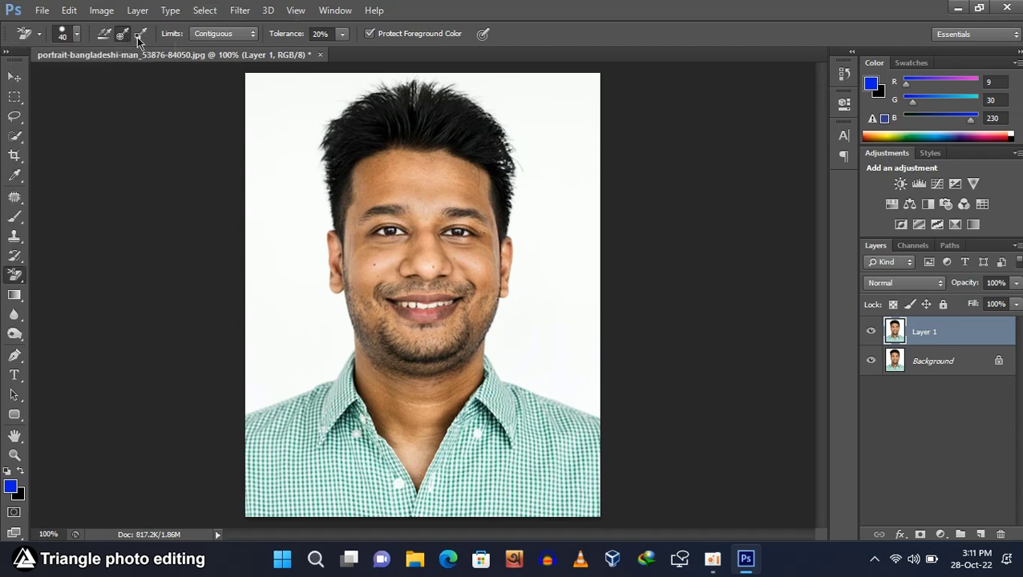
left_click(240, 34)
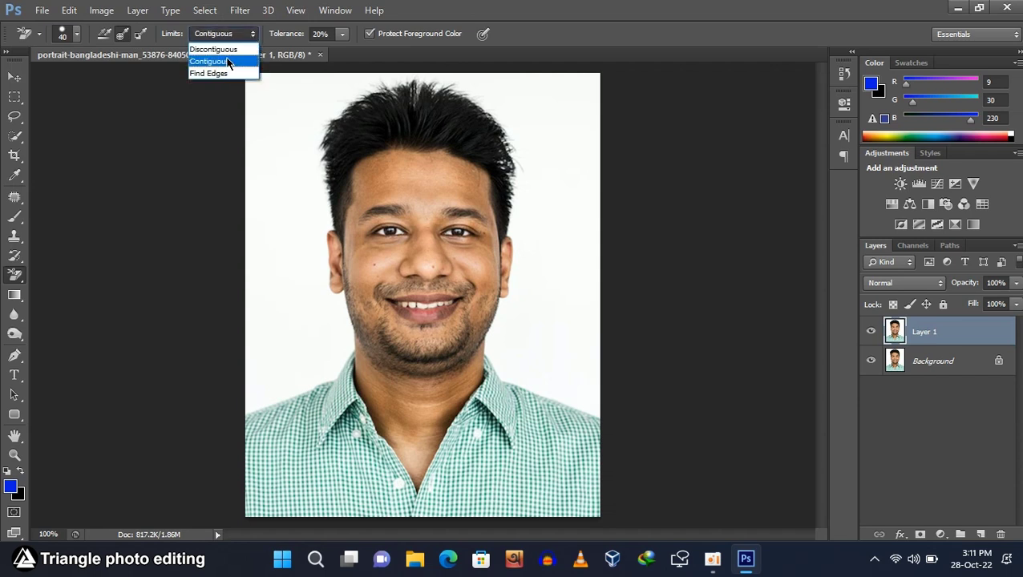
left_click(227, 59)
left_click(343, 35)
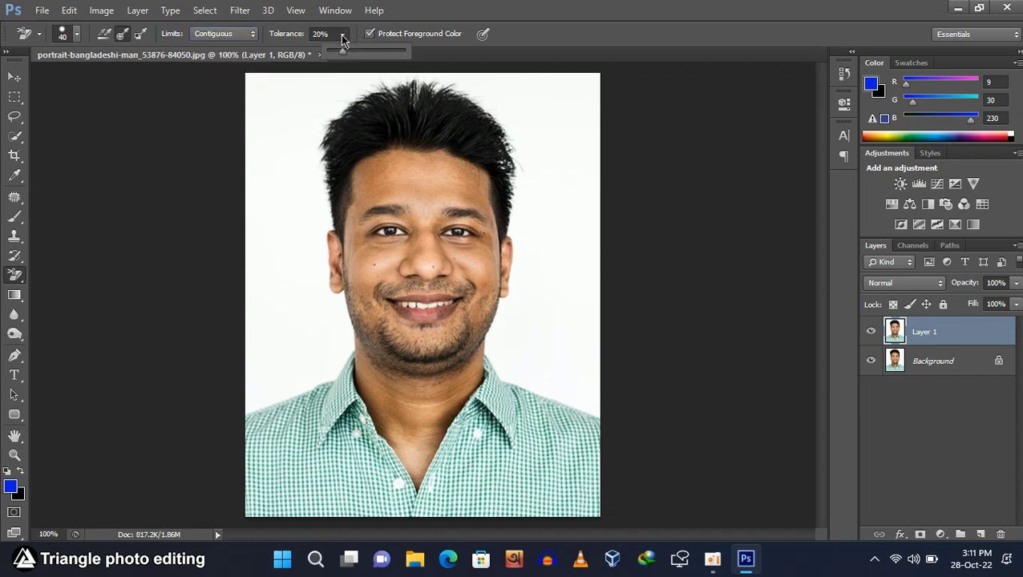
left_click_drag(343, 51, 349, 51)
left_click(529, 13)
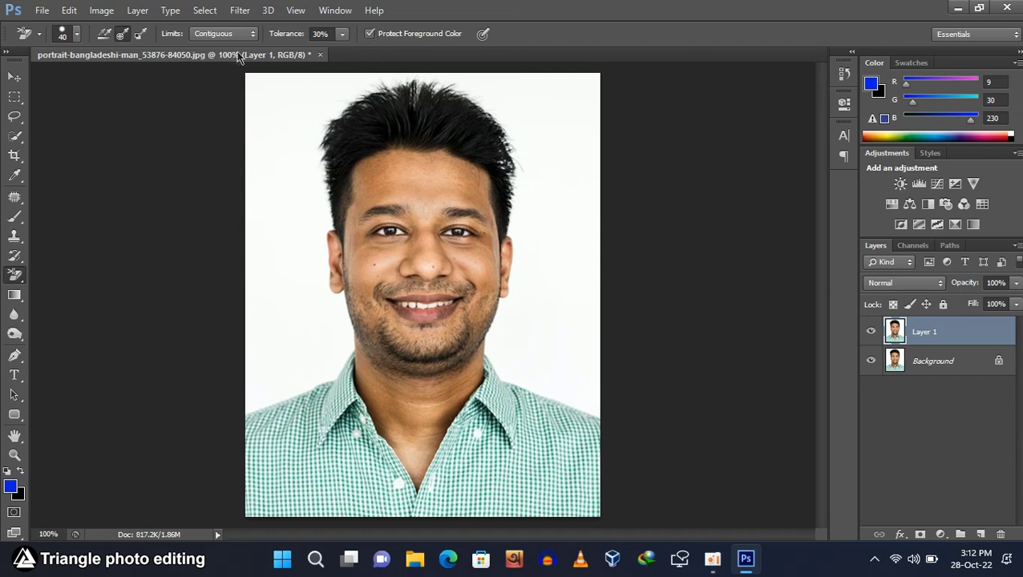
Hide the Background layer and erase the white backdrop around the hair and ears on Layer 1
left_click(872, 361)
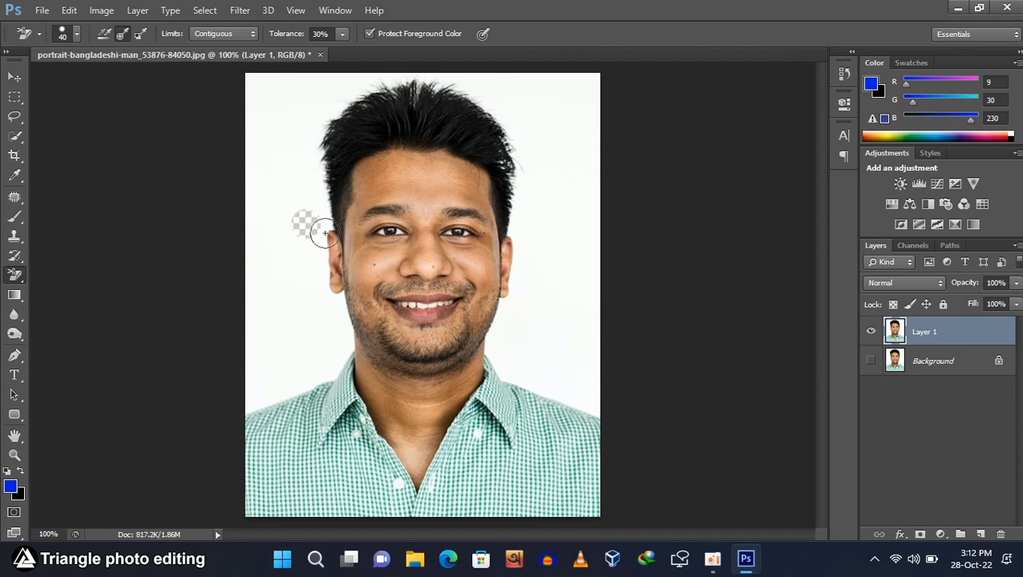
left_click_drag(314, 224, 312, 222)
mouse_move(312, 207)
left_mouse_down()
mouse_move(314, 149)
mouse_move(322, 225)
mouse_move(320, 143)
mouse_move(326, 121)
mouse_move(349, 111)
mouse_move(319, 127)
mouse_move(350, 103)
mouse_move(361, 100)
mouse_move(336, 112)
mouse_move(404, 86)
mouse_move(352, 93)
mouse_move(396, 80)
mouse_move(373, 82)
mouse_move(440, 77)
mouse_move(423, 77)
mouse_move(481, 97)
mouse_move(410, 85)
mouse_move(427, 97)
mouse_move(396, 89)
mouse_move(350, 112)
mouse_move(371, 99)
mouse_move(325, 160)
mouse_move(332, 140)
mouse_move(327, 176)
mouse_move(351, 97)
mouse_move(423, 76)
mouse_move(482, 101)
mouse_move(534, 160)
mouse_move(504, 121)
mouse_move(521, 181)
mouse_move(498, 148)
mouse_move(522, 169)
mouse_move(505, 163)
mouse_move(513, 159)
mouse_move(518, 187)
mouse_move(512, 199)
mouse_move(510, 184)
mouse_move(505, 254)
mouse_move(512, 234)
mouse_move(513, 295)
mouse_move(533, 235)
mouse_move(535, 164)
mouse_move(503, 122)
mouse_move(442, 77)
mouse_move(466, 114)
mouse_move(497, 119)
mouse_move(389, 92)
mouse_move(350, 113)
mouse_move(312, 219)
left_mouse_up()
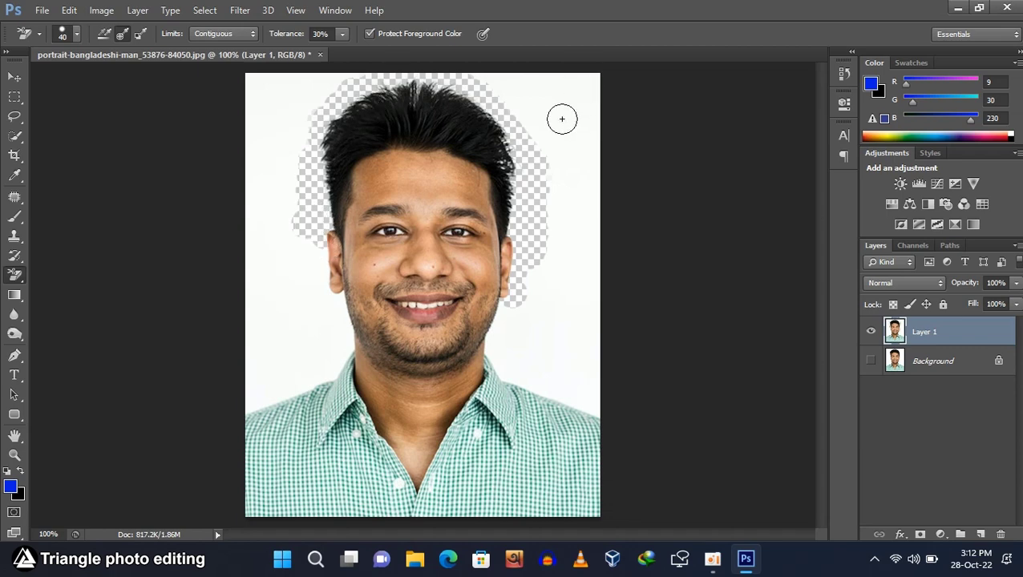
Select the remaining white backdrop on both sides of the portrait with Quick Selection, subtracting any part of the shirt
key("ctrl+minus")
key("ctrl+plus")
left_click(14, 137)
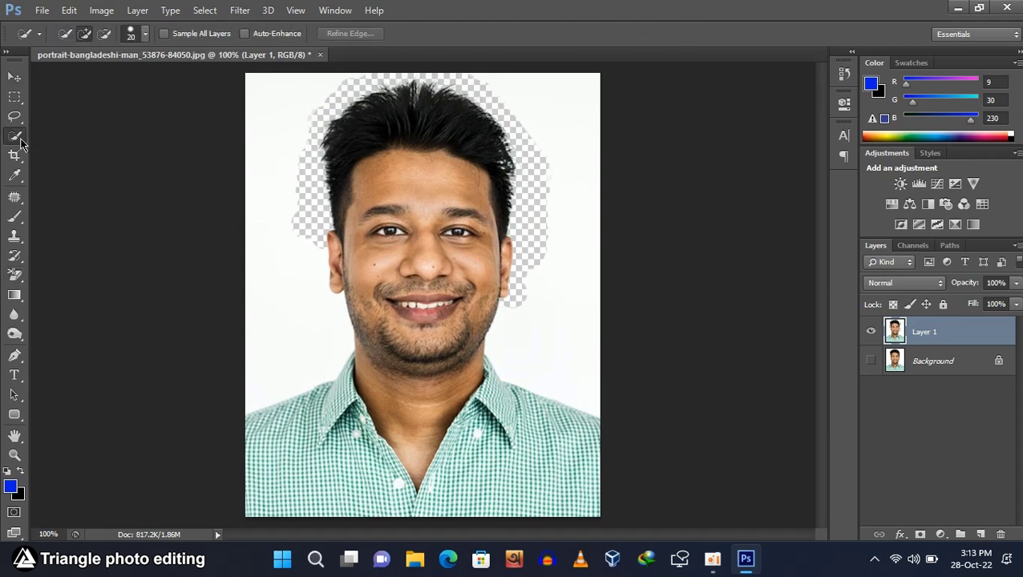
left_click_drag(251, 370, 286, 322)
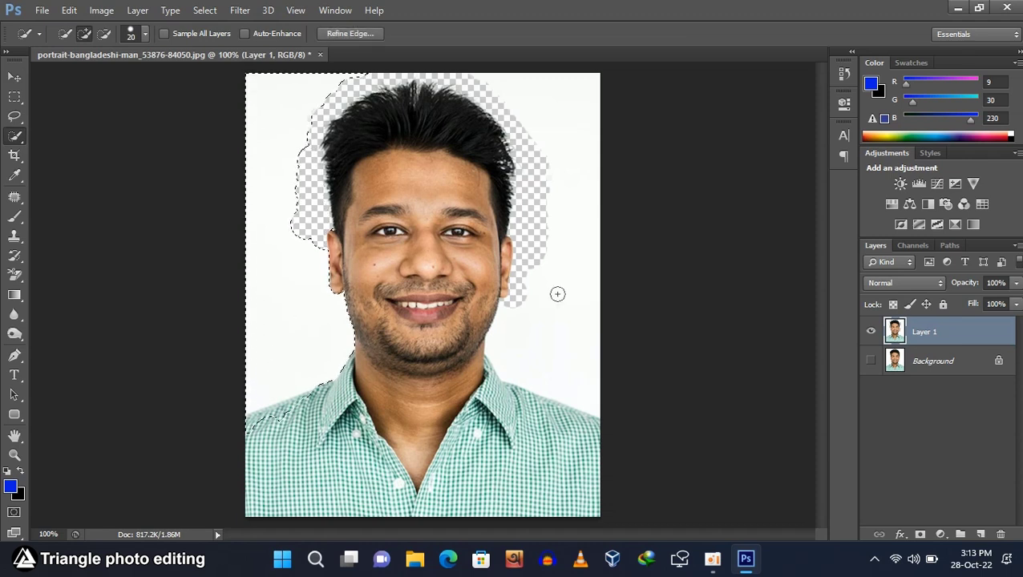
left_click(581, 353)
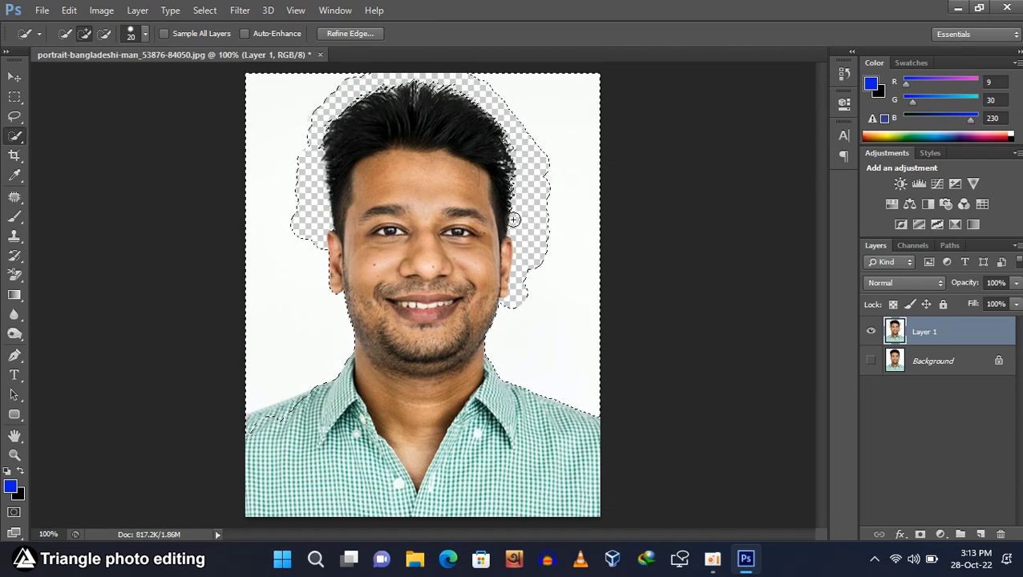
key("alt")
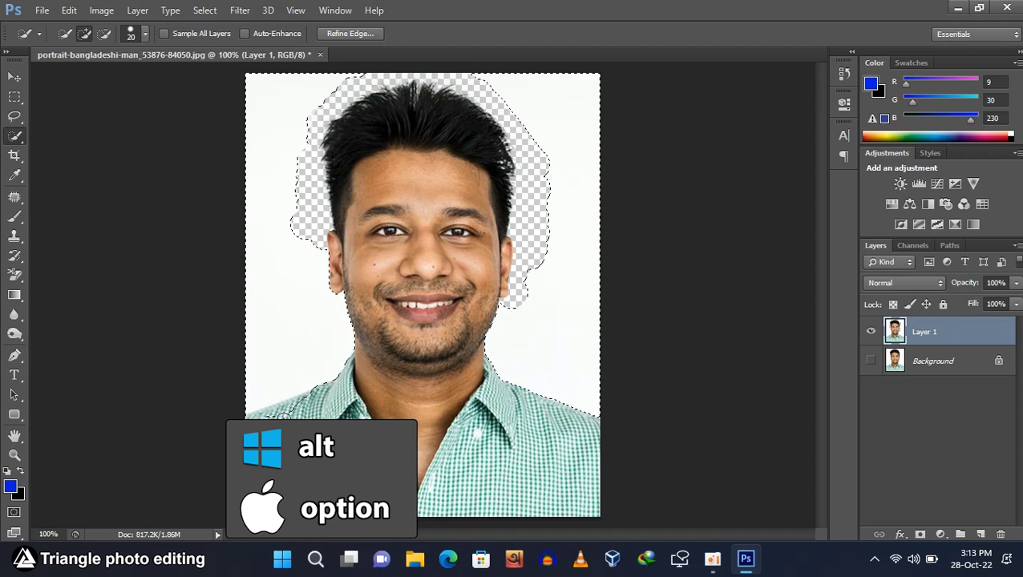
key("alt")
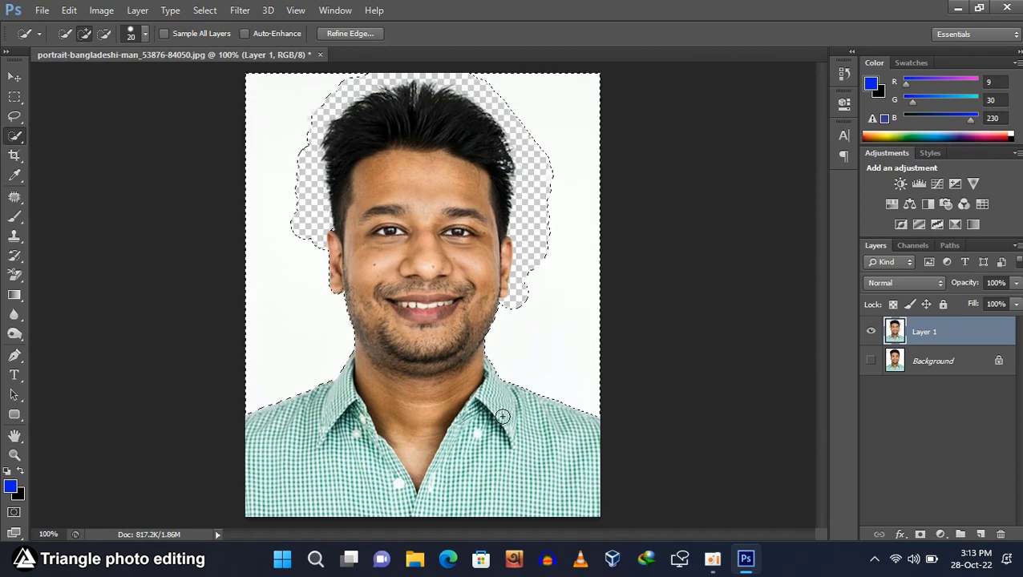
Feather the backdrop selection by 1 pixel and delete its contents from Layer 1
right_click(584, 299)
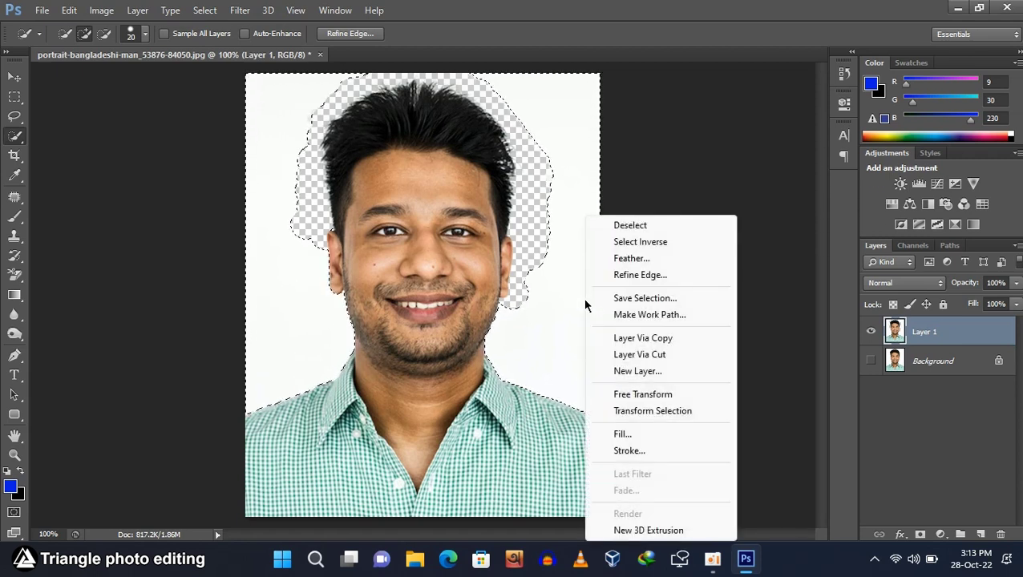
left_click(629, 259)
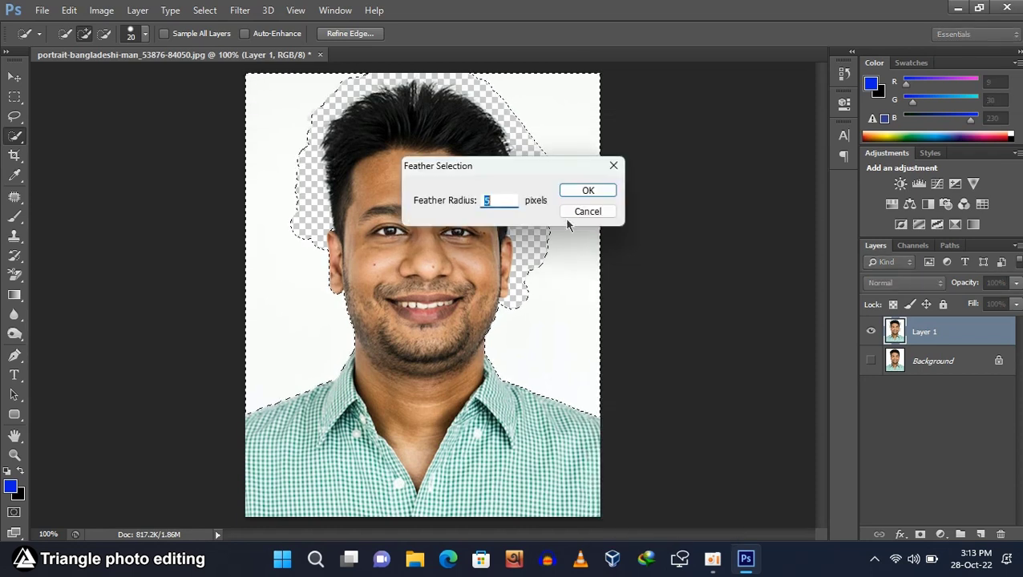
type("1")
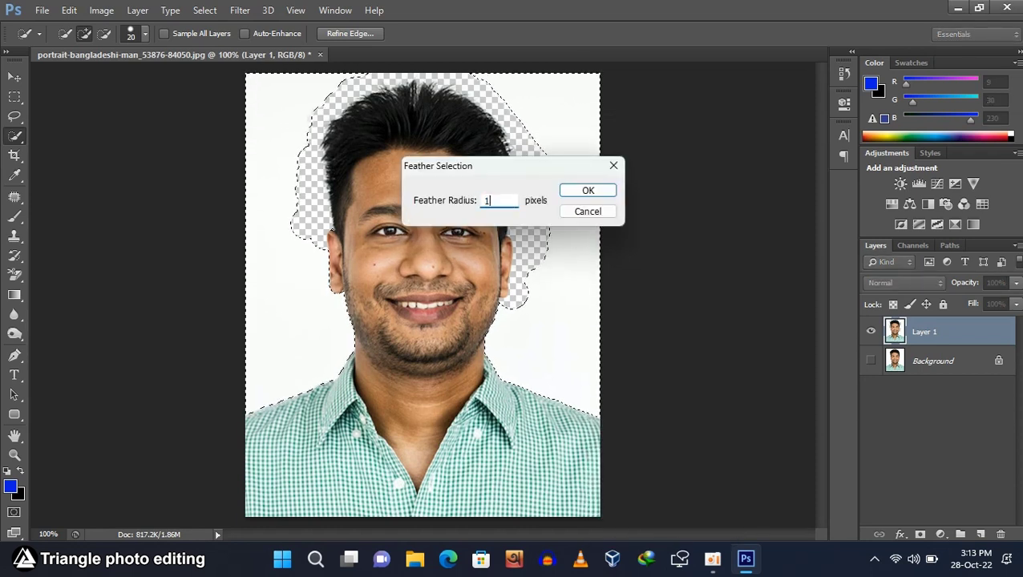
left_click(588, 192)
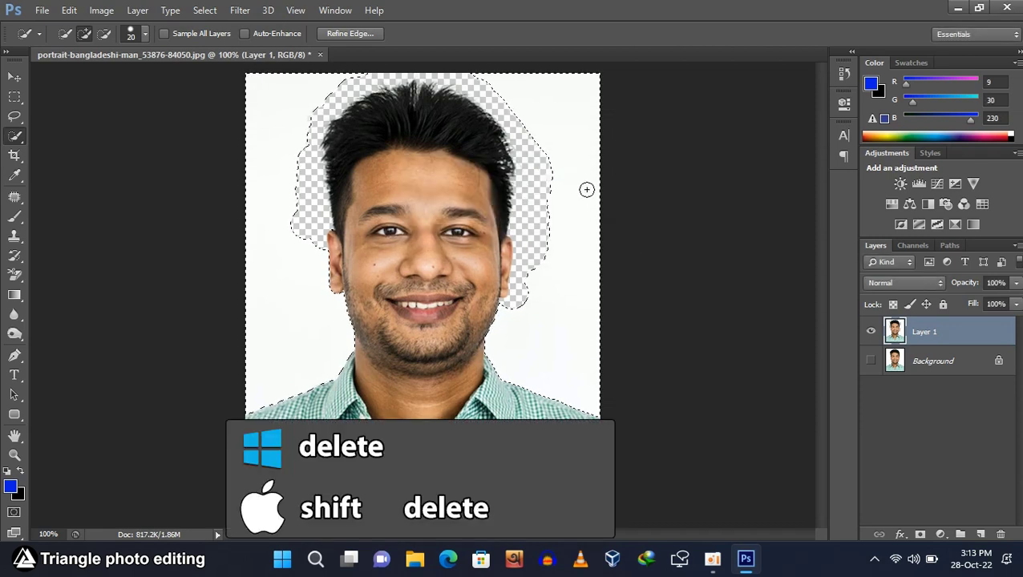
key("Delete")
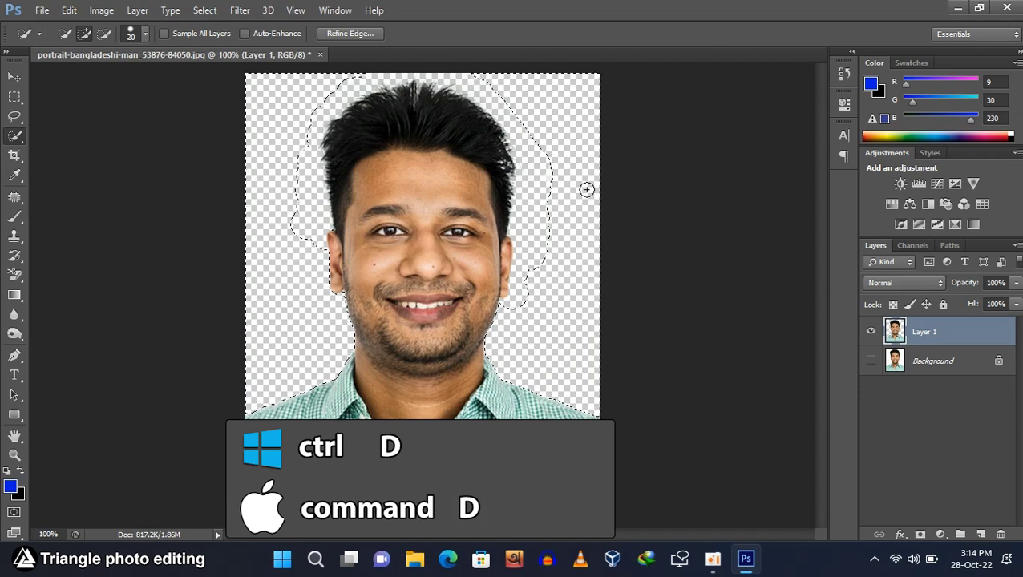
Clear the selection, then fill a new layer with blue (R 8, G 27, B 214) and place it beneath Layer 1
key("ctrl+d")
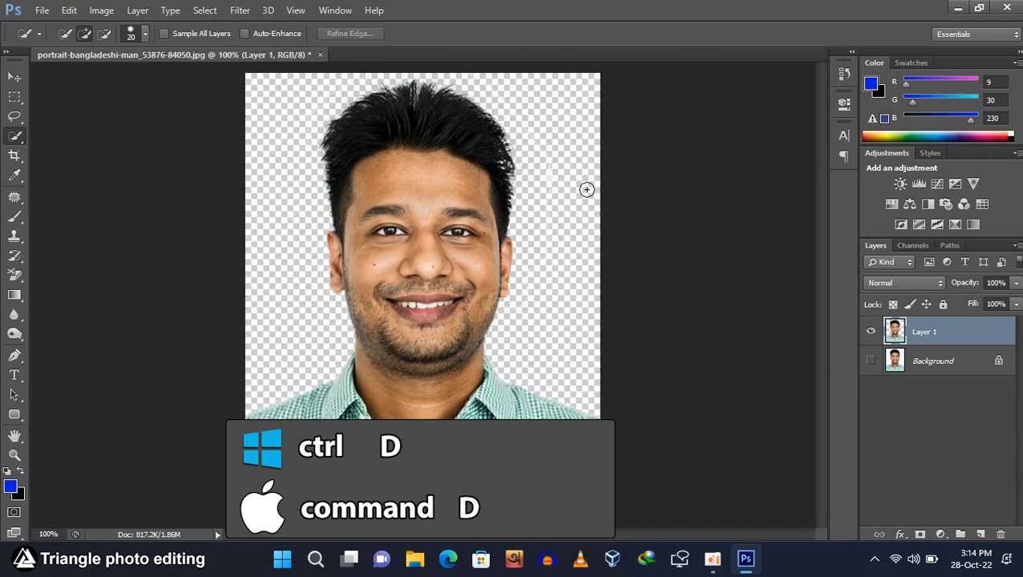
left_click(979, 534)
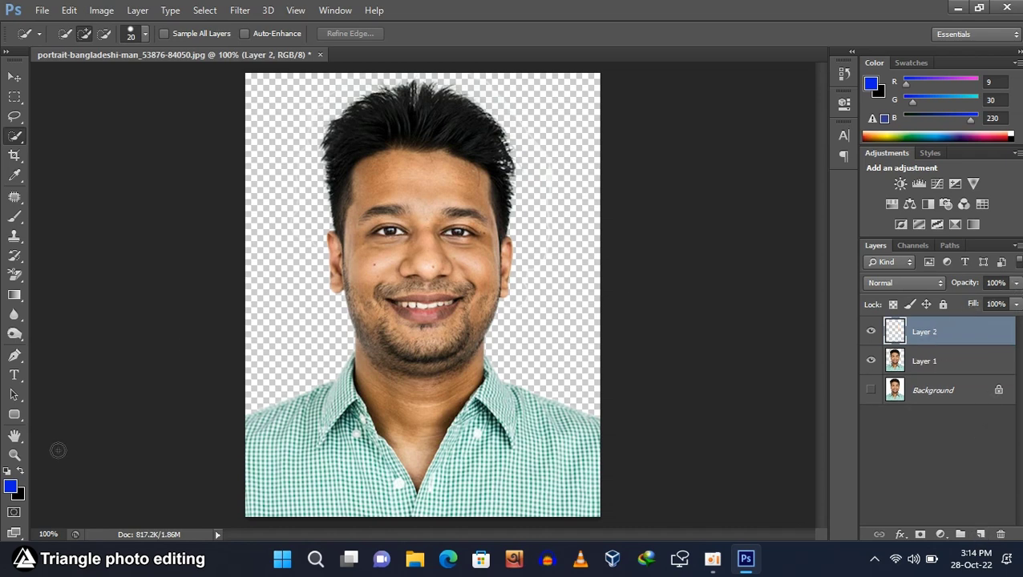
left_click(11, 486)
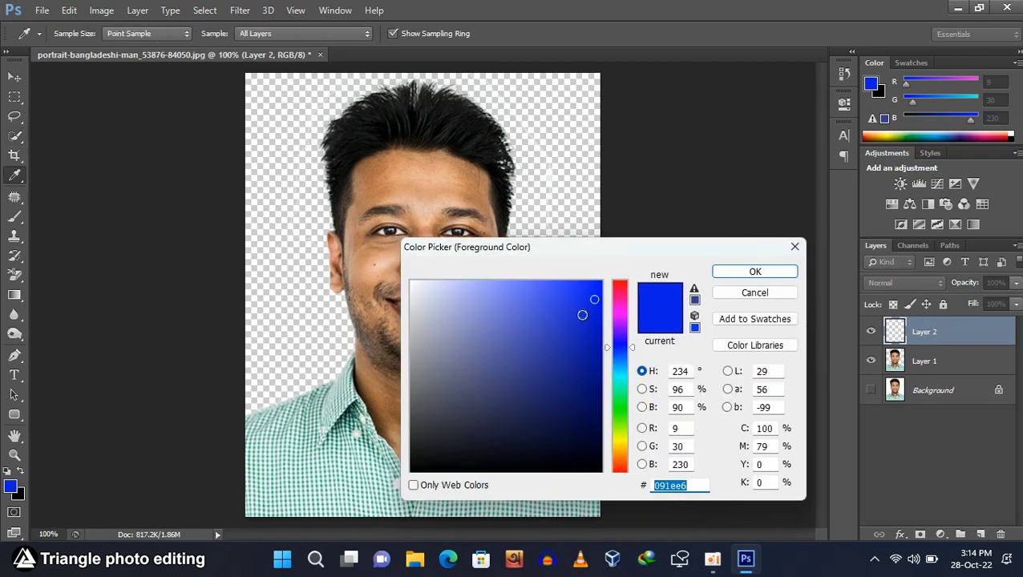
left_click(595, 311)
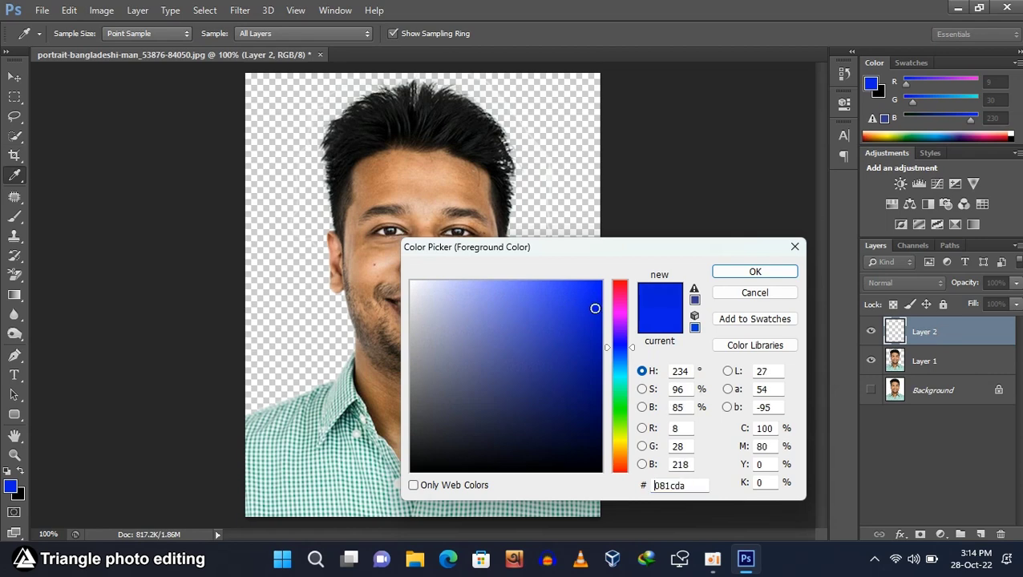
left_click(755, 273)
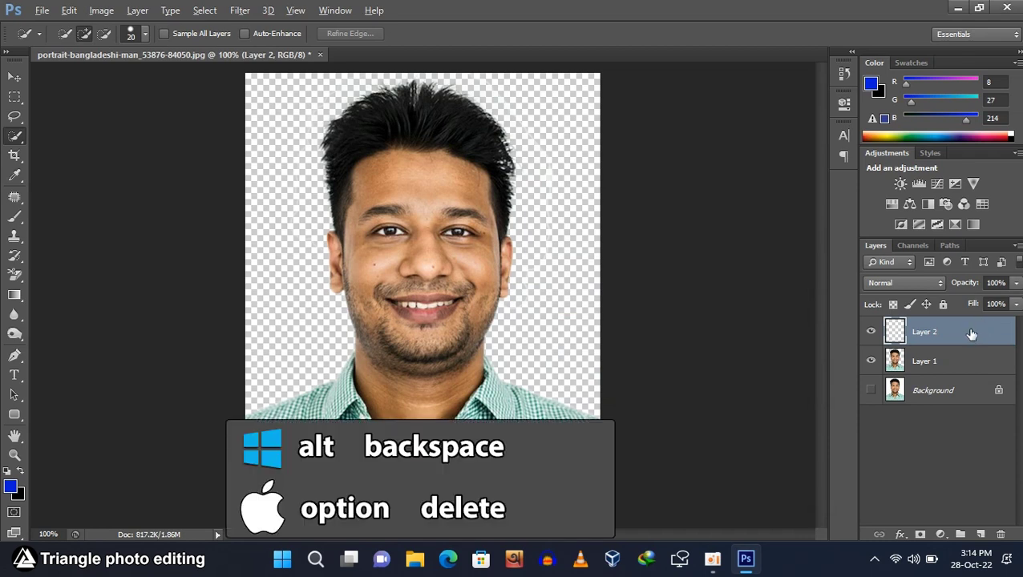
key("alt+BackSpace")
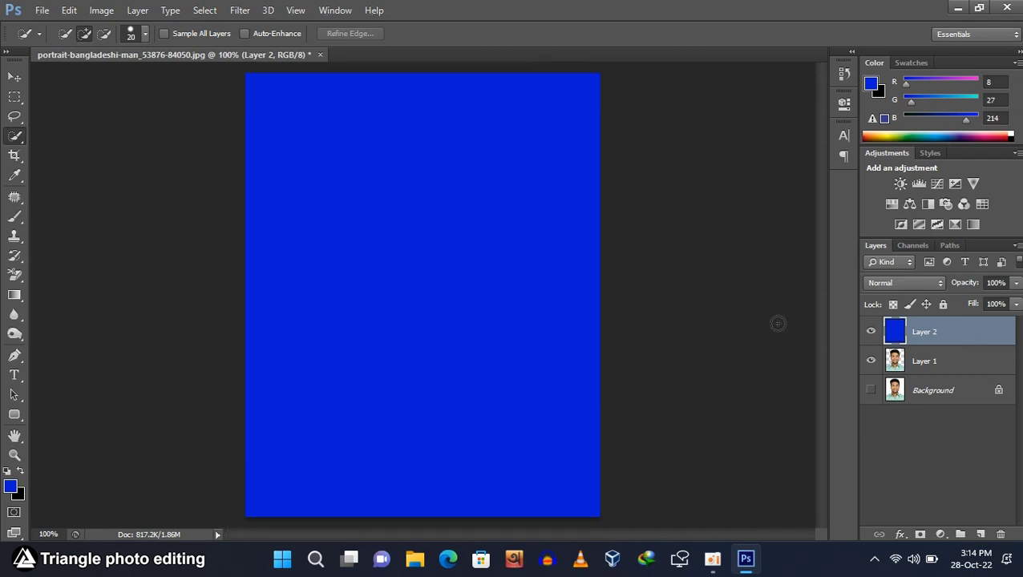
left_click_drag(966, 334, 965, 378)
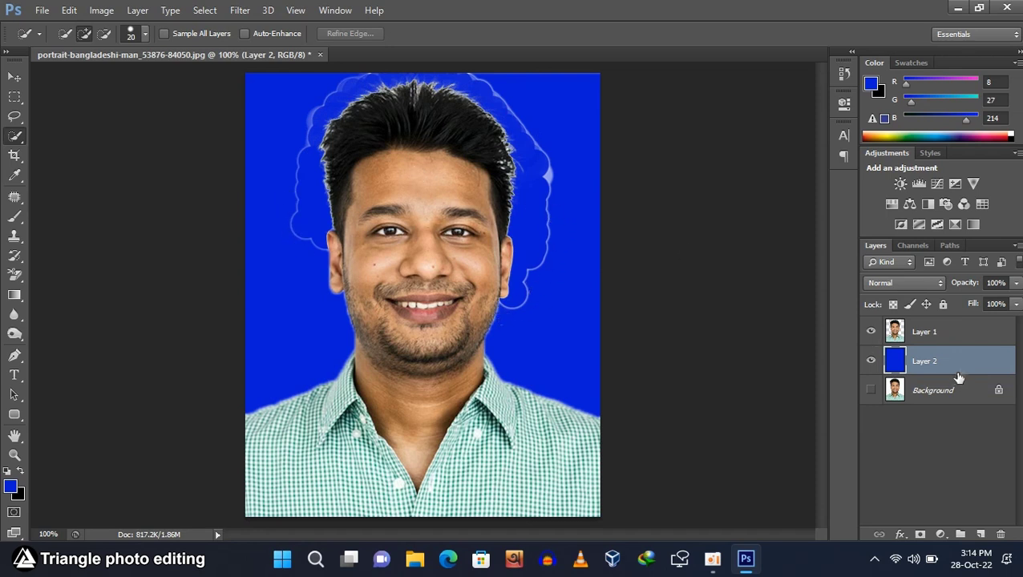
Set up the Eraser tool for Layer 1 with a 35 px brush at 100% hardness
left_click(958, 338)
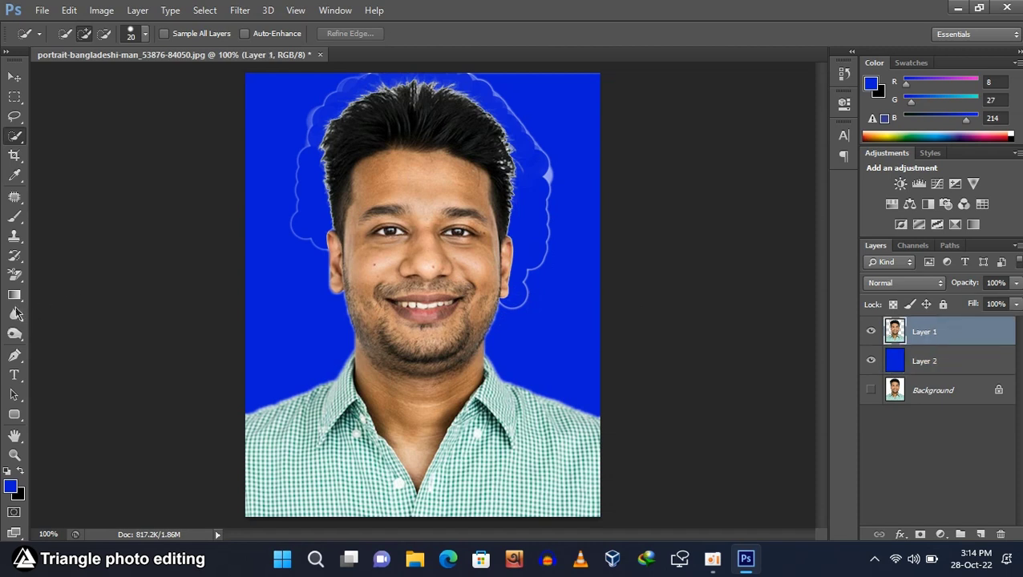
left_click(19, 275)
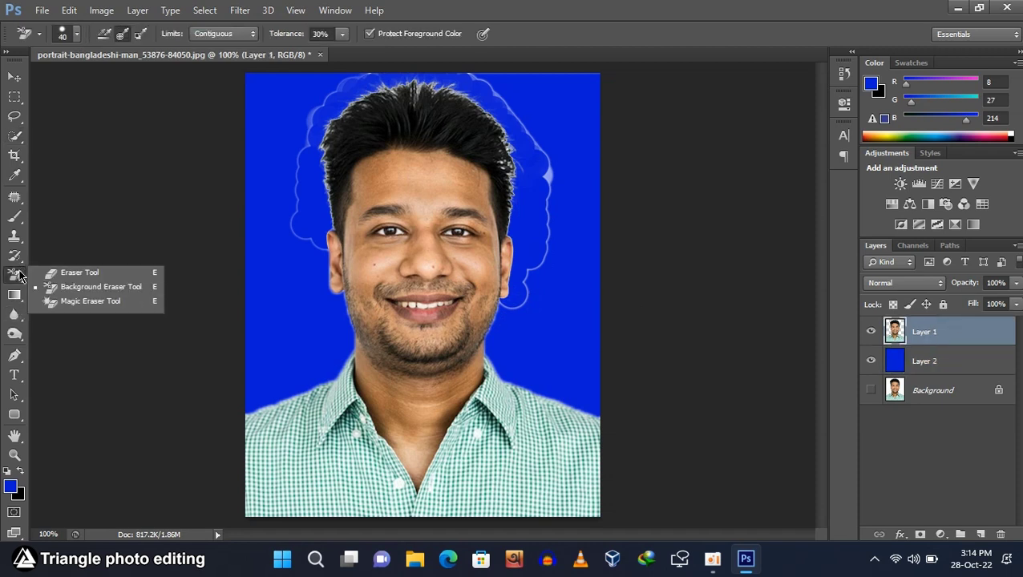
left_click(76, 273)
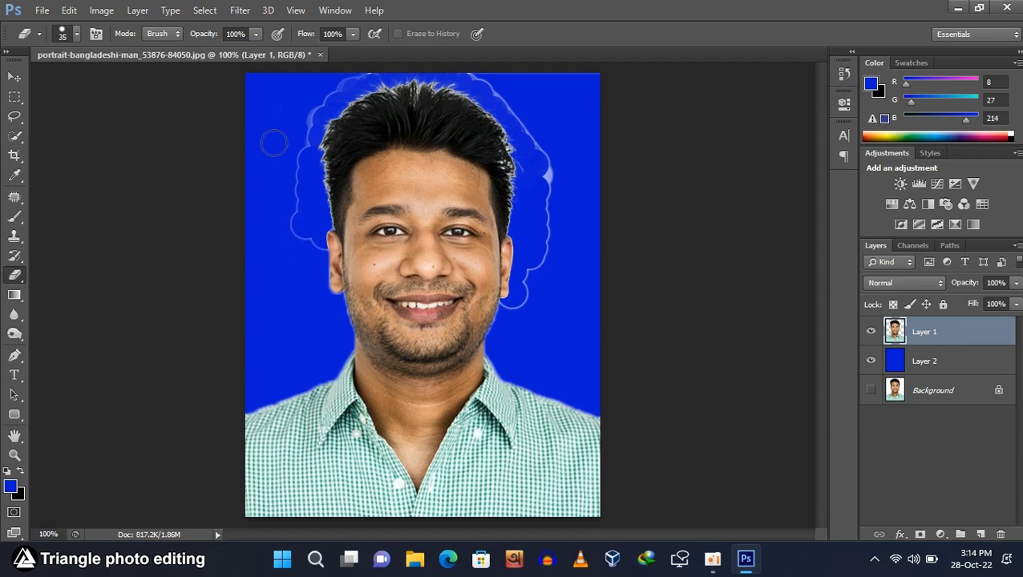
left_click(78, 36)
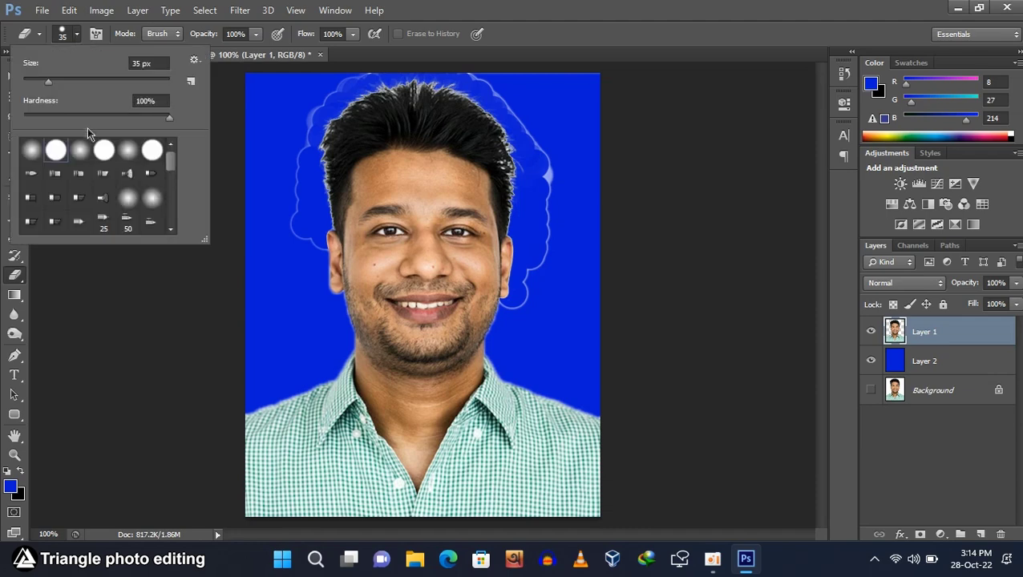
left_click_drag(168, 122, 177, 123)
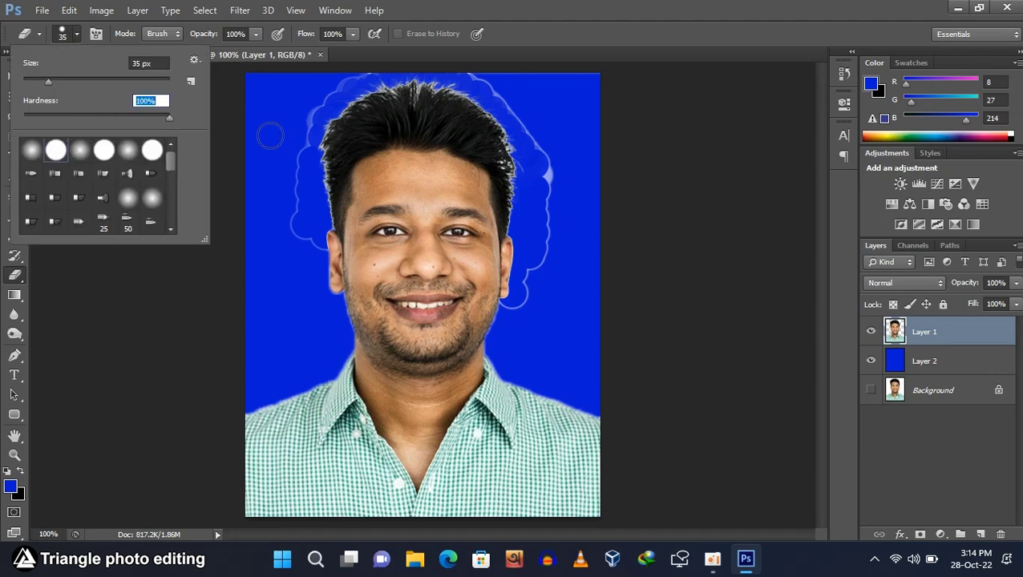
key("Return")
Erase the leftover pale outline on Layer 1 around the left side of the portrait's hair and ear
key("ctrl+plus")
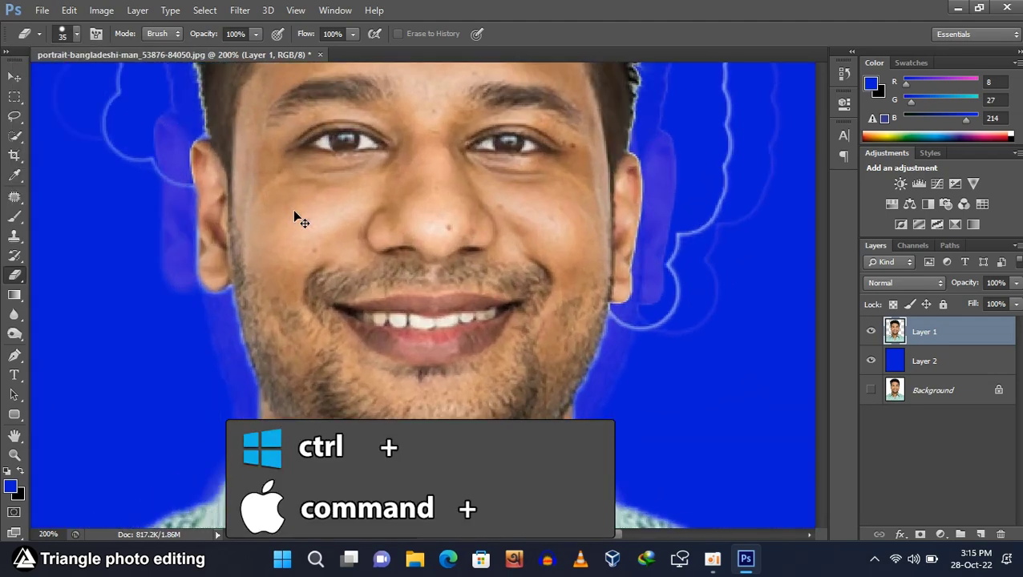
key("ctrl+plus")
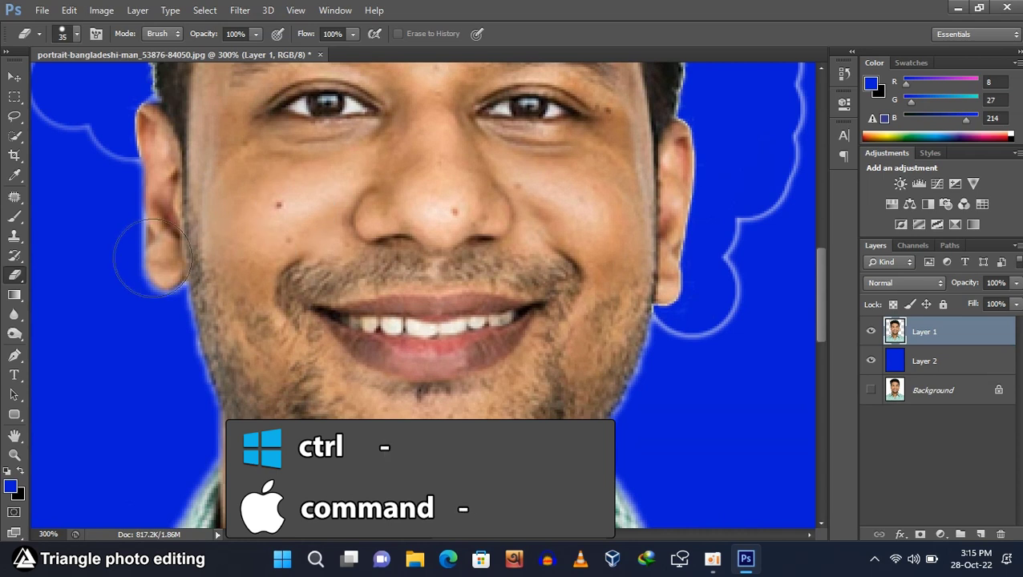
scroll(116, 205, "up", 1)
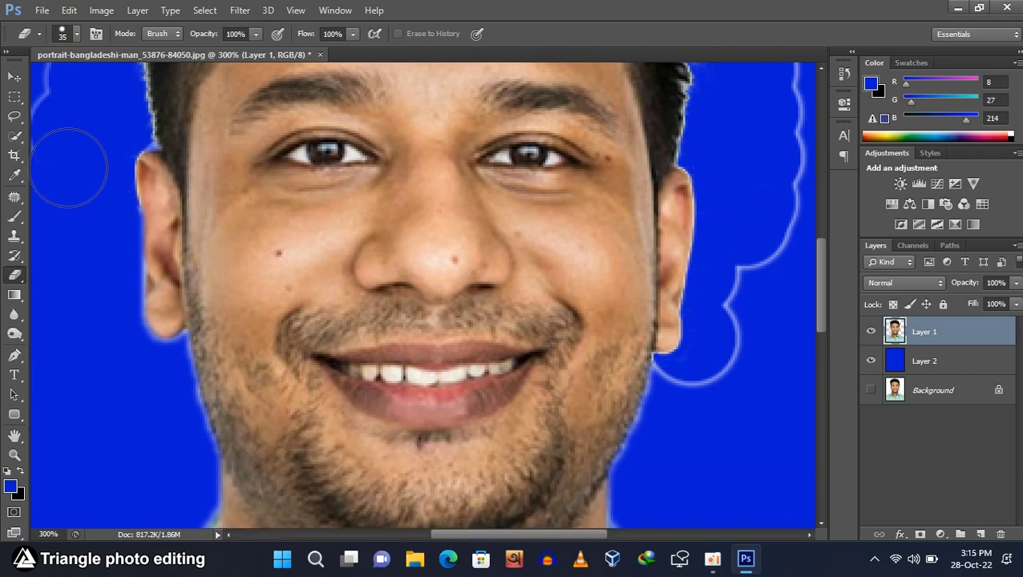
left_click(63, 125)
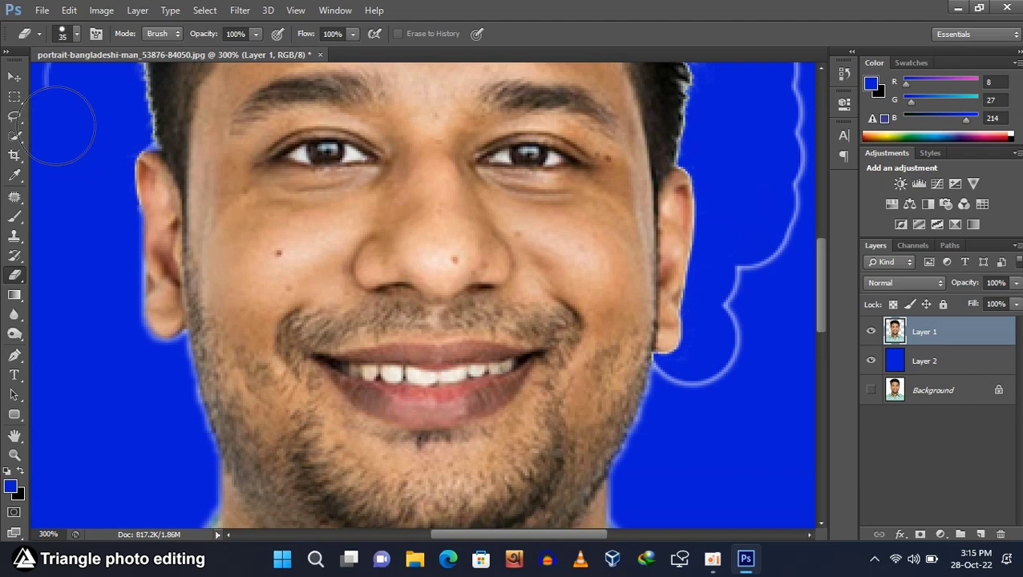
key("ctrl+minus")
left_click_drag(187, 155, 176, 92)
scroll(176, 92, "up", 3)
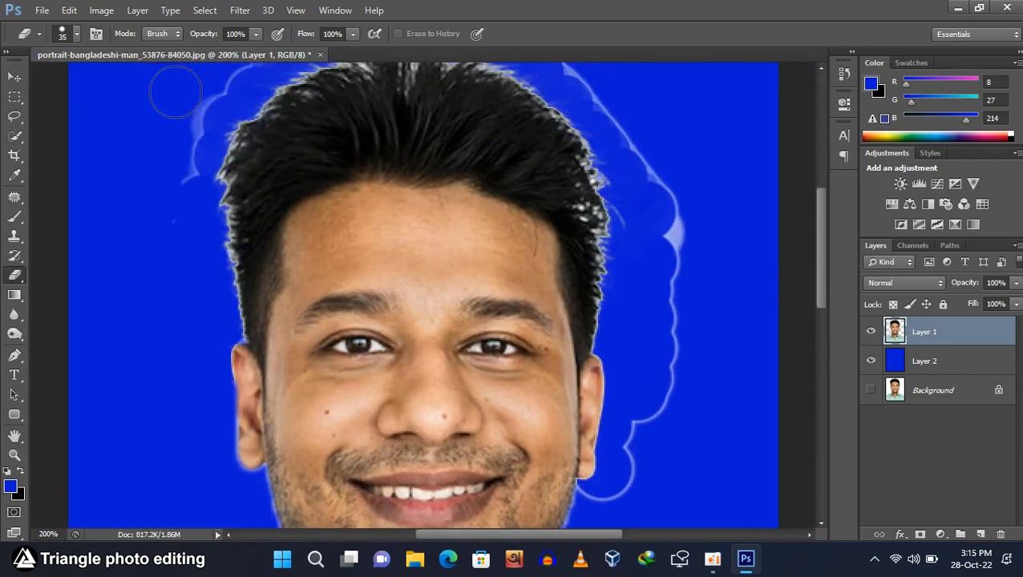
mouse_move(178, 201)
left_mouse_down()
mouse_move(184, 143)
mouse_move(214, 86)
left_mouse_up()
scroll(206, 180, "up", 3)
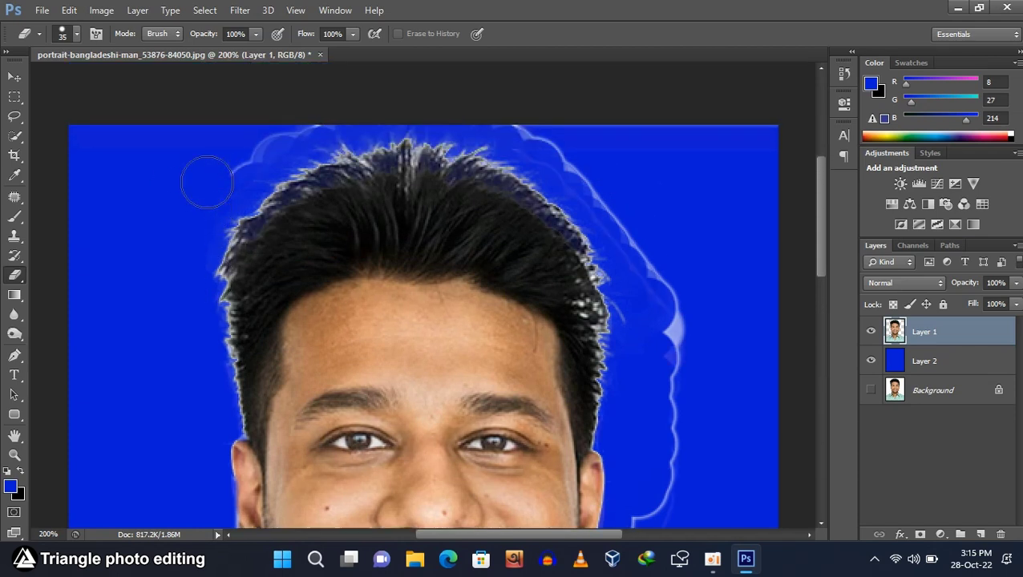
mouse_move(215, 239)
left_mouse_down()
mouse_move(240, 252)
mouse_move(251, 221)
mouse_move(279, 204)
mouse_move(339, 186)
mouse_move(233, 245)
left_mouse_up()
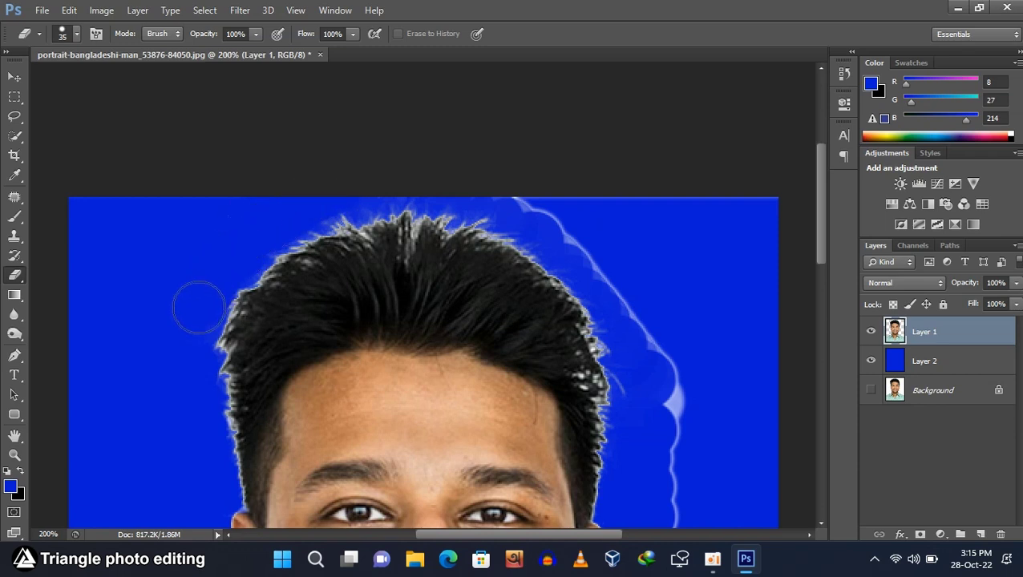
Erase the leftover pale outline on Layer 1 from above the hair down the portrait's right side to the earlobe
mouse_move(457, 166)
left_mouse_down()
mouse_move(578, 221)
mouse_move(614, 262)
mouse_move(667, 349)
mouse_move(678, 429)
left_mouse_up()
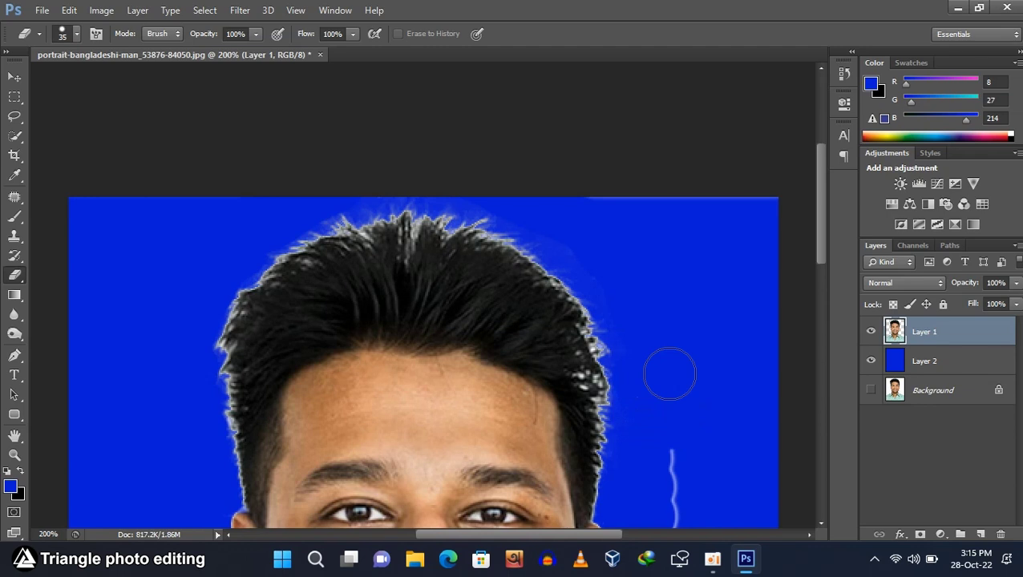
scroll(667, 370, "down", 5)
mouse_move(671, 293)
left_mouse_down()
mouse_move(664, 433)
mouse_move(639, 473)
left_mouse_up()
scroll(639, 472, "down", 4)
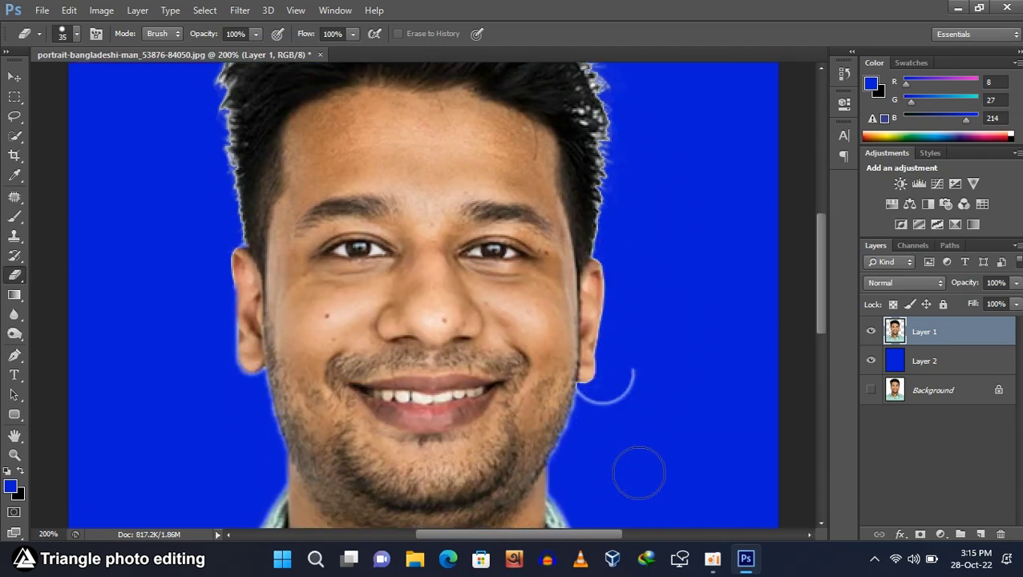
mouse_move(651, 367)
left_mouse_down()
mouse_move(634, 396)
mouse_move(605, 412)
left_mouse_up()
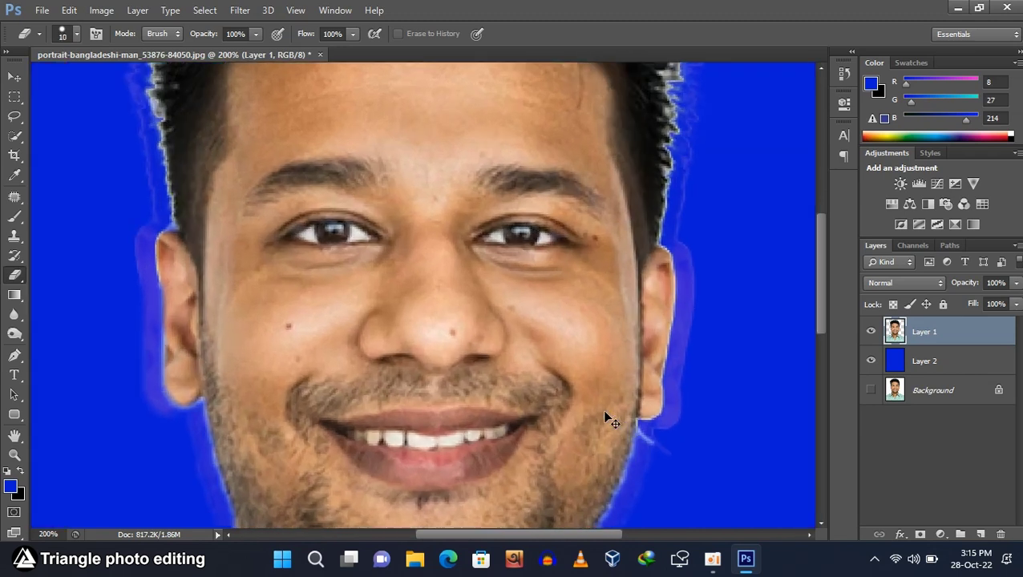
Erase the last pale residue under the earlobe on the portrait's right side with a 10 px eraser brush
key("ctrl+plus")
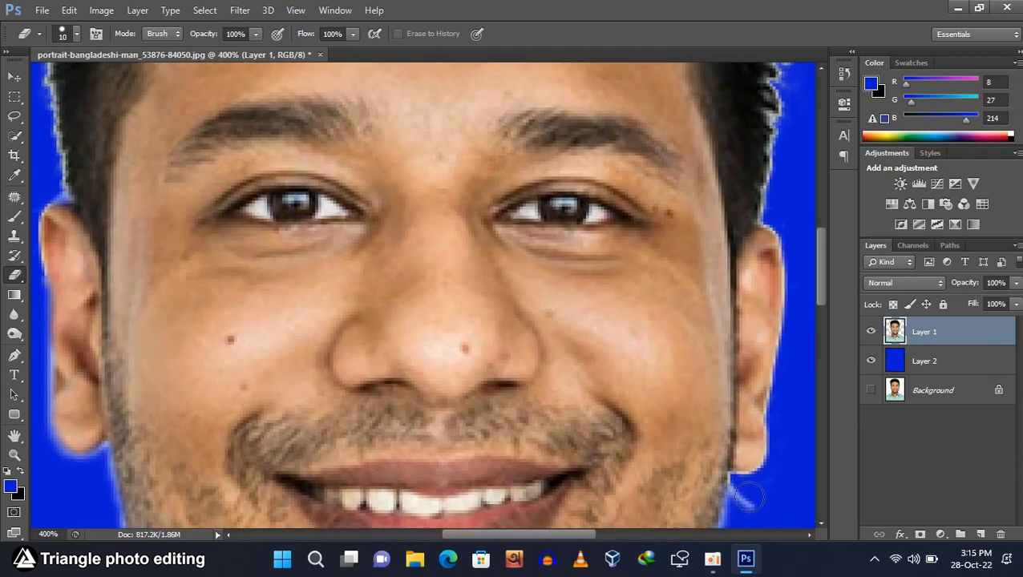
mouse_move(760, 503)
left_mouse_down()
mouse_move(742, 490)
mouse_move(750, 498)
left_mouse_up()
mouse_move(744, 492)
left_mouse_down()
mouse_move(776, 494)
mouse_move(785, 468)
mouse_move(772, 476)
mouse_move(787, 457)
left_mouse_up()
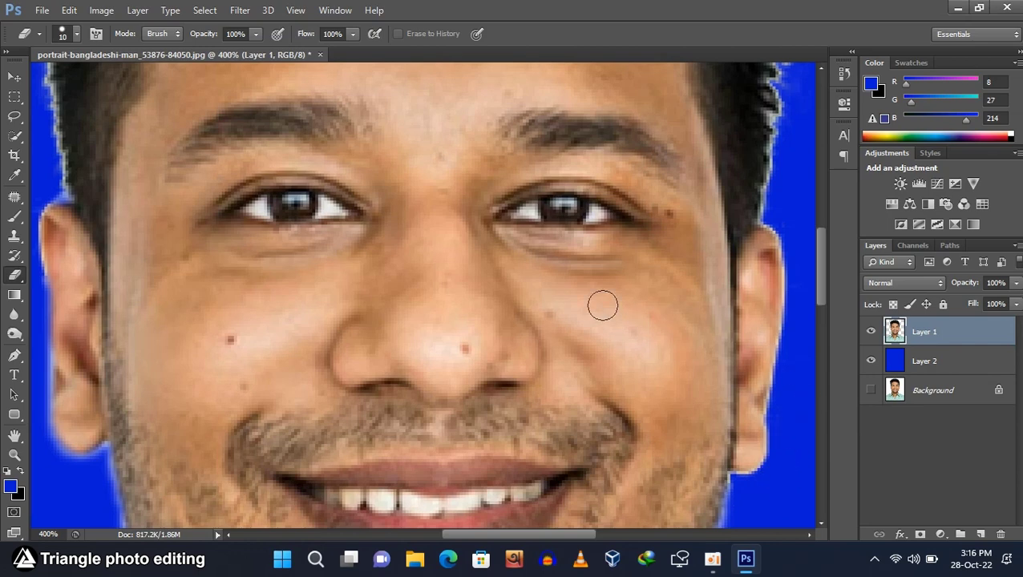
key("ctrl+minus")
key("ctrl+minus")
key("ctrl+minus")
key("ctrl+minus")
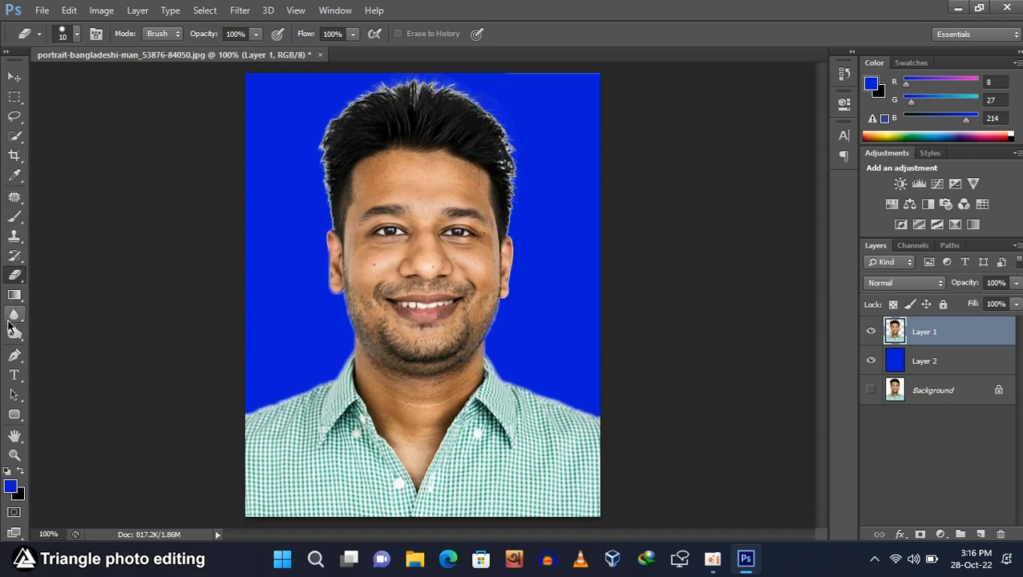
Darken the light fringe around the hair on Layer 1 with the Burn tool, using Midtones range and 50% exposure
left_click(12, 335)
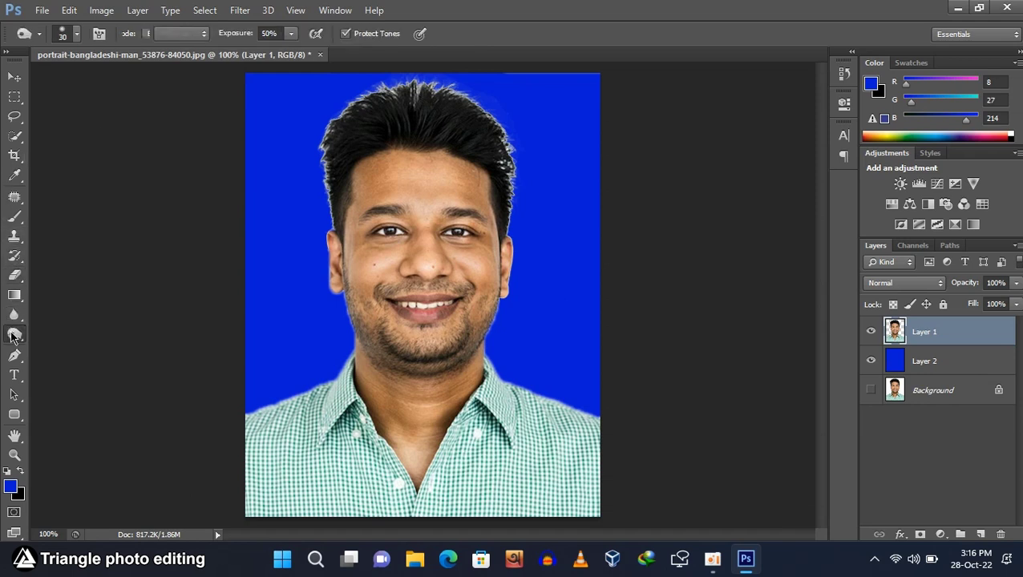
right_click(12, 335)
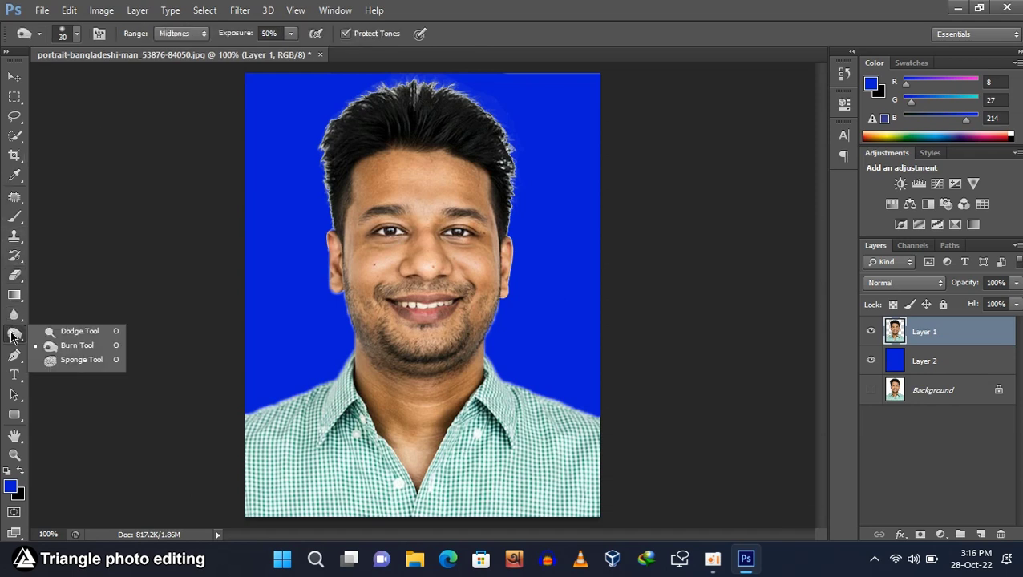
left_click(72, 345)
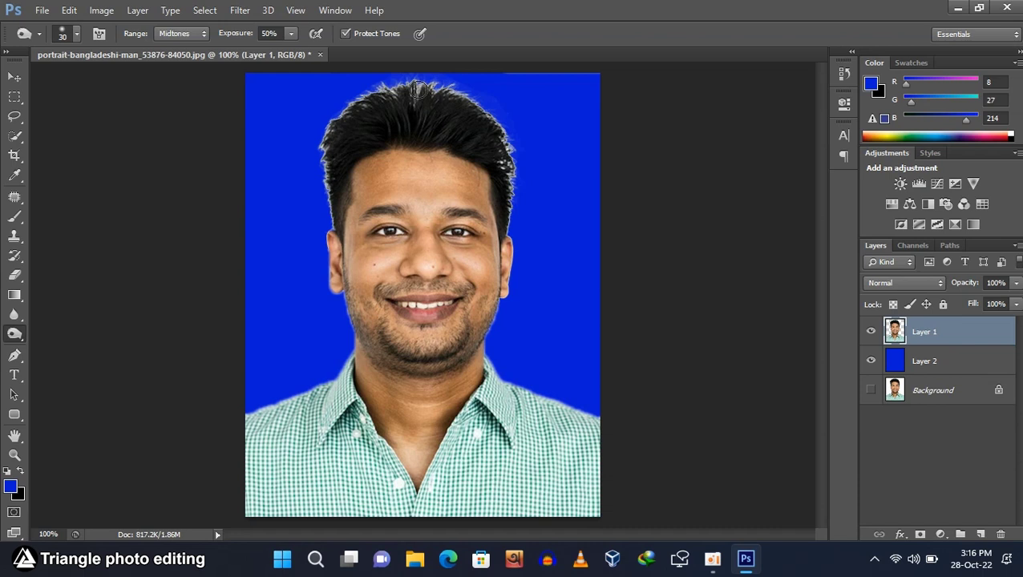
mouse_move(413, 86)
left_mouse_down()
mouse_move(464, 94)
mouse_move(439, 80)
mouse_move(417, 99)
mouse_move(448, 85)
mouse_move(504, 134)
mouse_move(508, 228)
mouse_move(487, 136)
mouse_move(383, 92)
mouse_move(406, 80)
mouse_move(375, 82)
mouse_move(334, 118)
mouse_move(333, 208)
left_mouse_up()
mouse_move(495, 121)
left_mouse_down()
mouse_move(424, 94)
mouse_move(506, 146)
left_mouse_up()
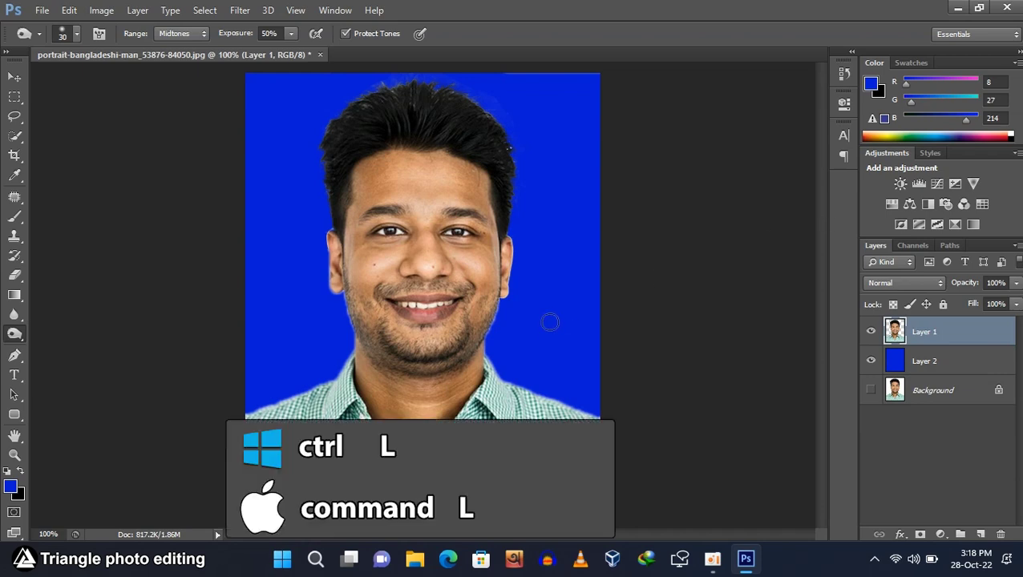
key("ctrl+plus")
key("ctrl+plus")
Deepen the shadows of Layer 1 with a Levels adjustment, raising the black input point and fine-tuning the midtones
key("ctrl+l")
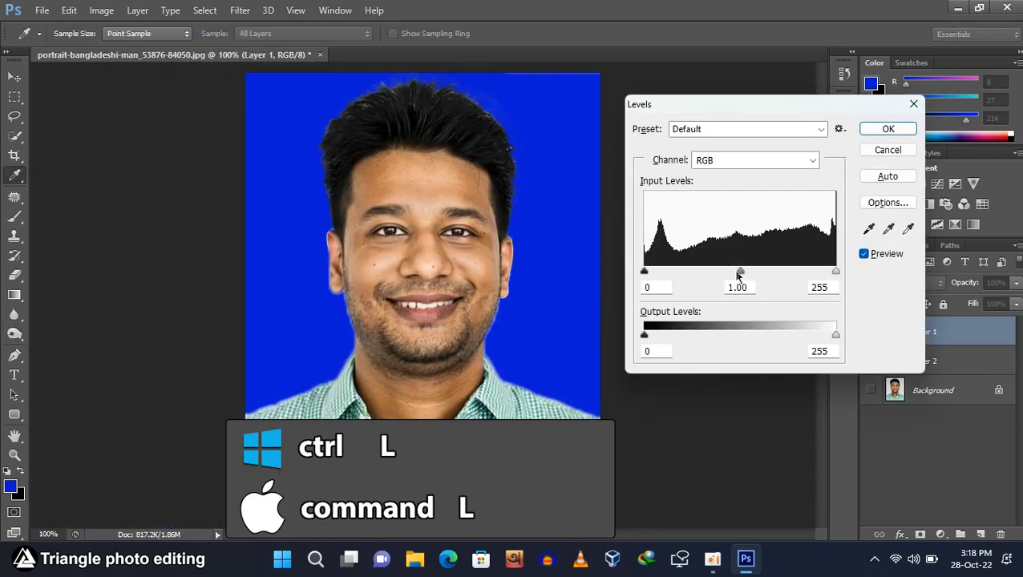
left_click_drag(741, 272, 727, 277)
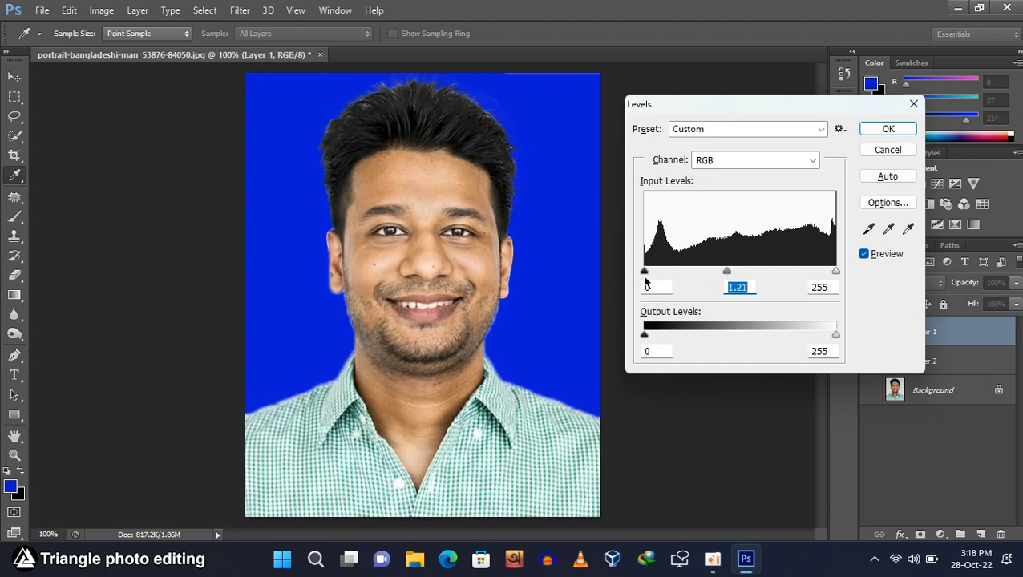
mouse_move(646, 276)
left_mouse_down()
mouse_move(658, 274)
mouse_move(645, 274)
left_mouse_up()
mouse_move(728, 275)
left_mouse_down()
mouse_move(757, 272)
mouse_move(740, 276)
left_mouse_up()
left_click_drag(645, 274, 670, 276)
mouse_move(835, 274)
left_mouse_down()
mouse_move(814, 276)
mouse_move(836, 273)
left_mouse_up()
left_click_drag(751, 273, 738, 277)
left_click_drag(669, 274, 663, 279)
left_click(886, 131)
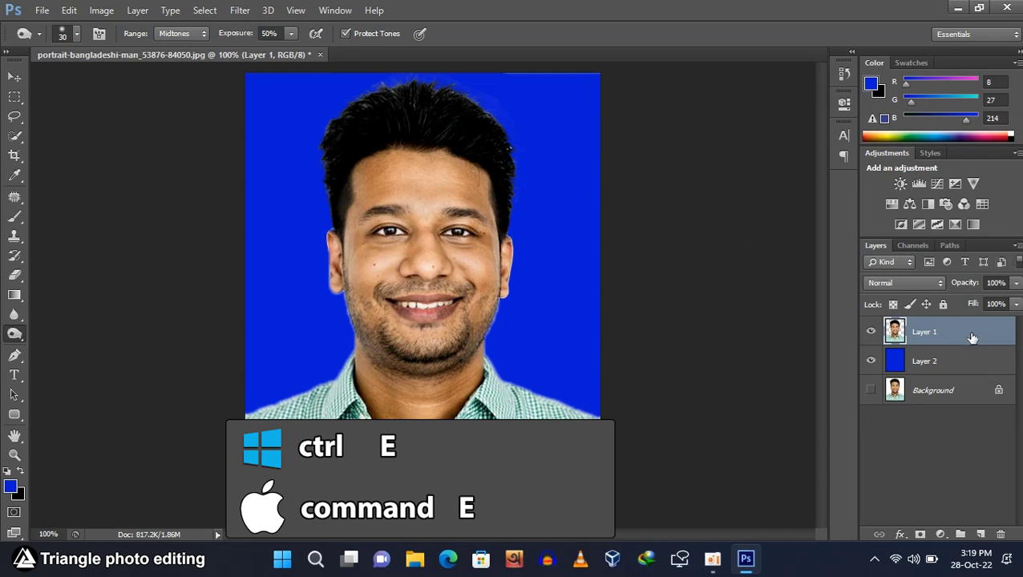
Merge Layer 1 into the blue layer, show the Background layer, and merge everything into it
key("ctrl+e")
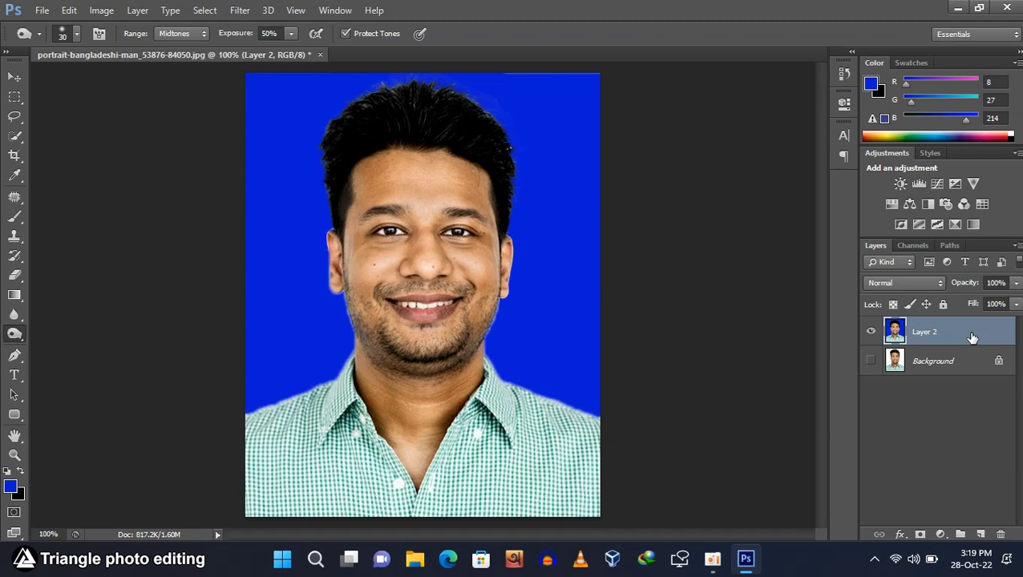
left_click(871, 361)
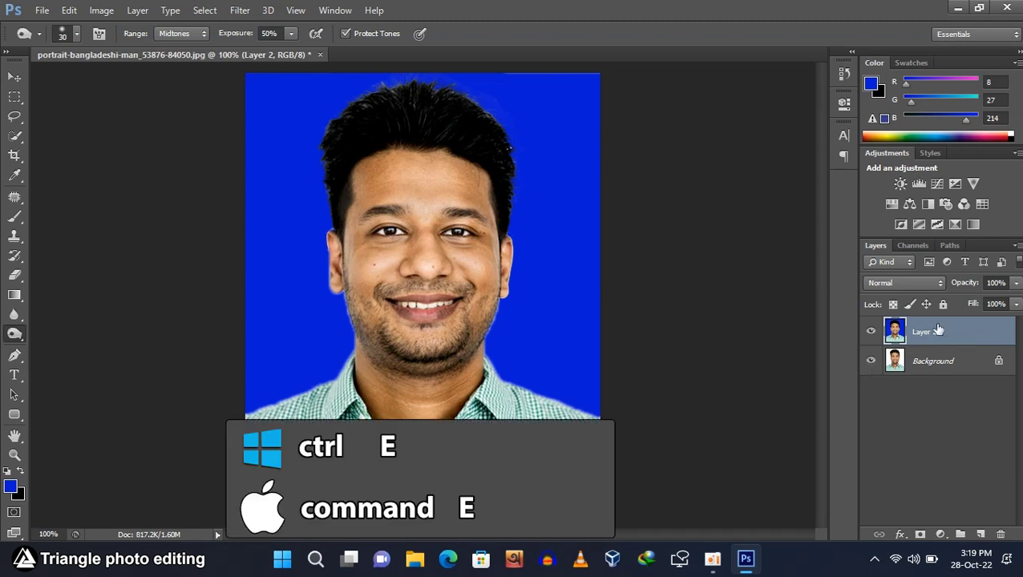
key("ctrl+e")
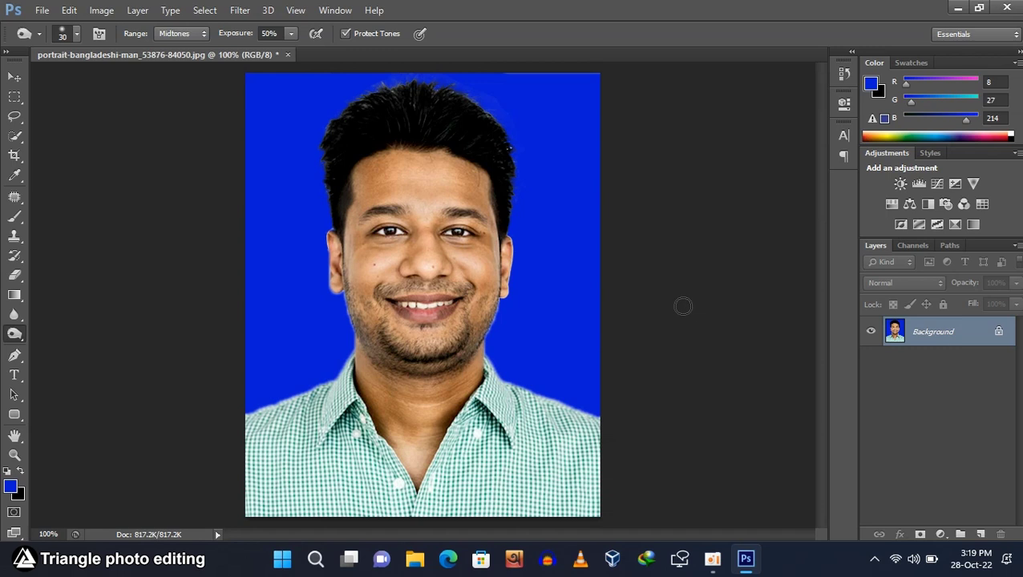
Create a new white A4 document from the International Paper preset, 210 × 297 mm at 300 pixels/inch
key("ctrl+n")
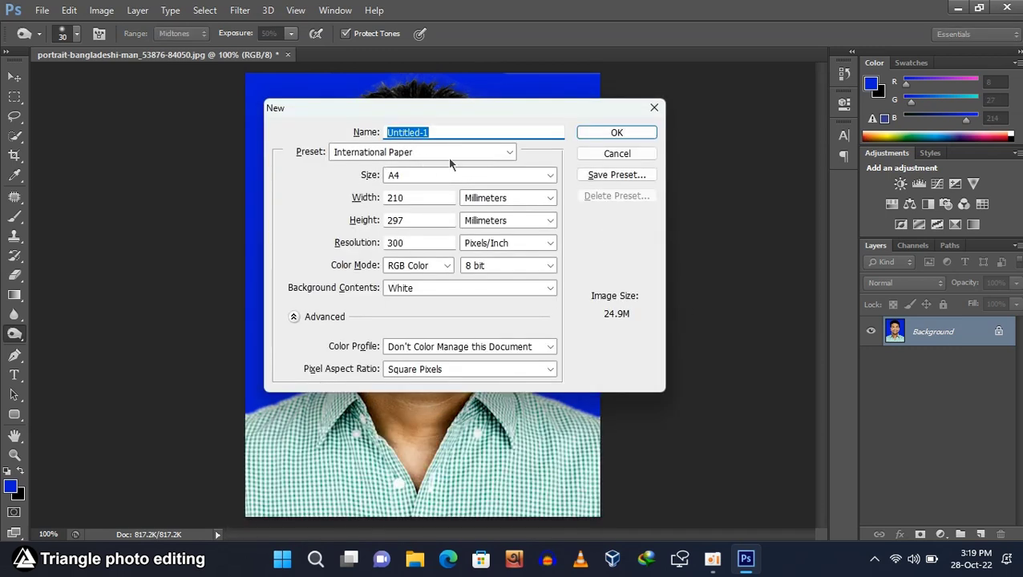
left_click(509, 153)
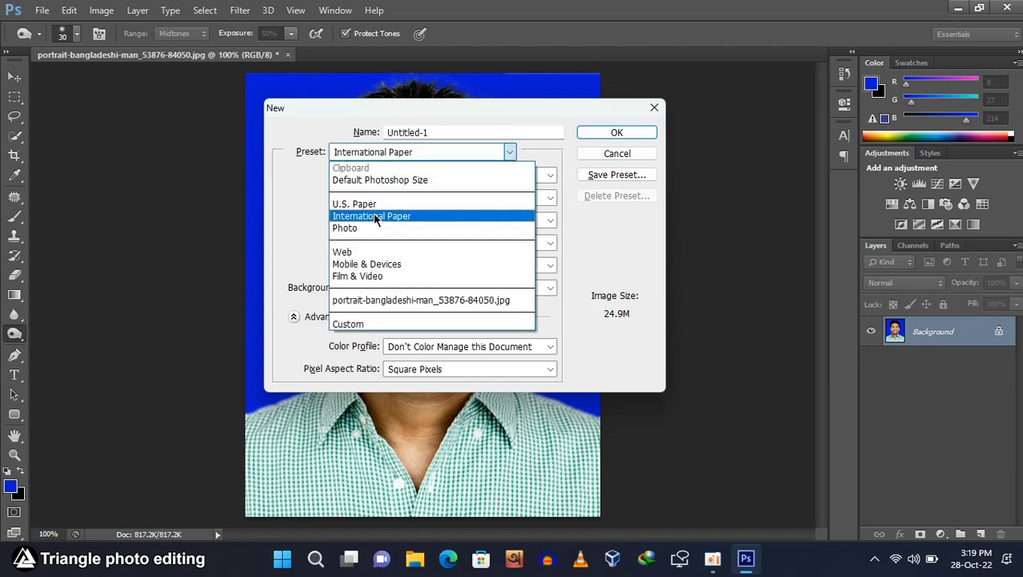
left_click(375, 218)
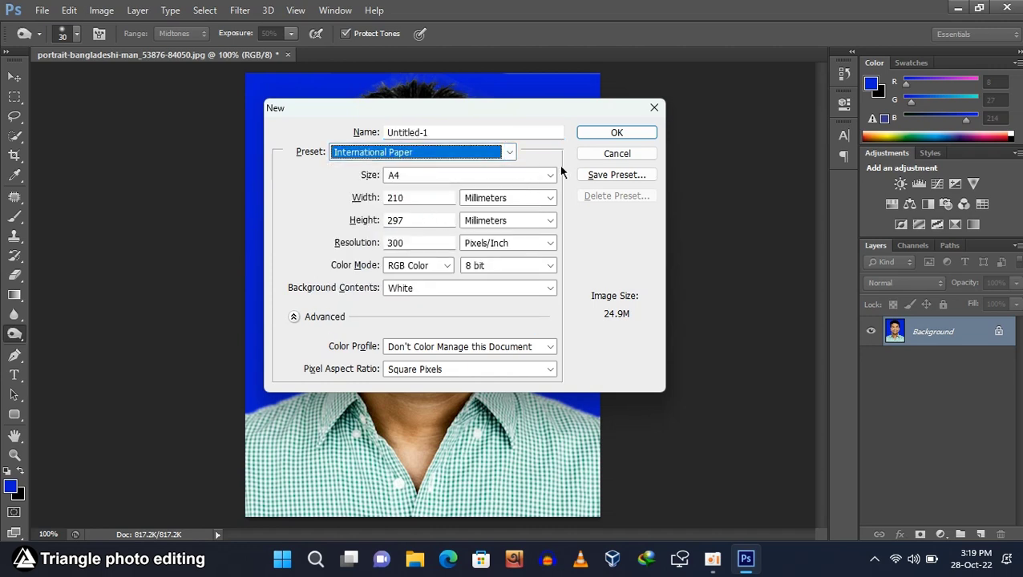
left_click(541, 178)
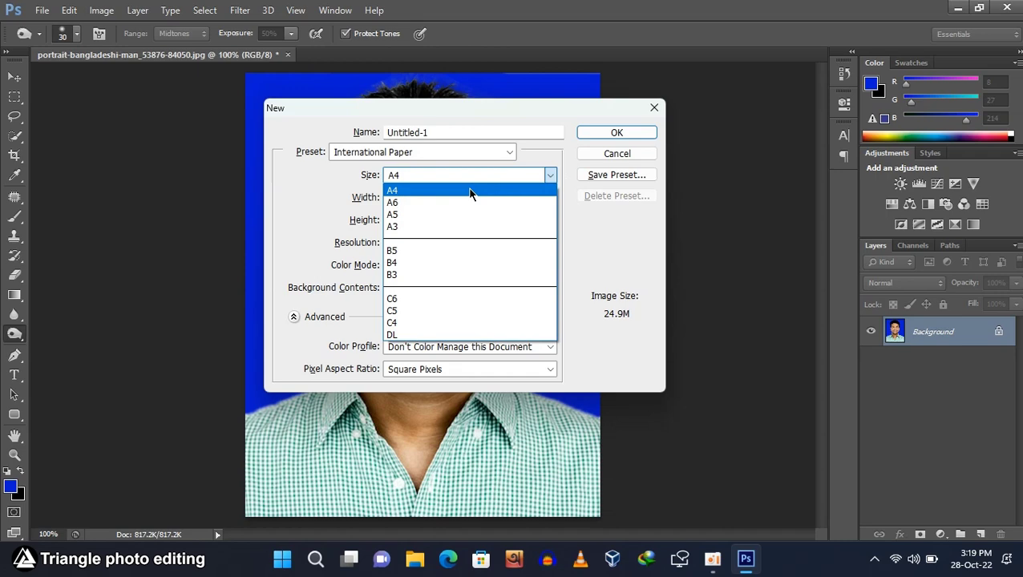
left_click(473, 193)
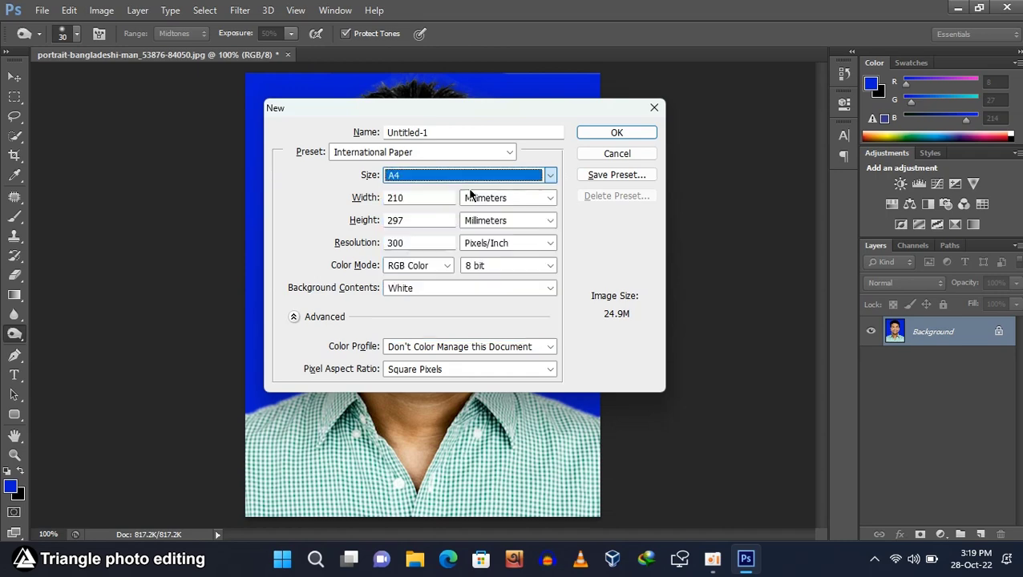
left_click(619, 134)
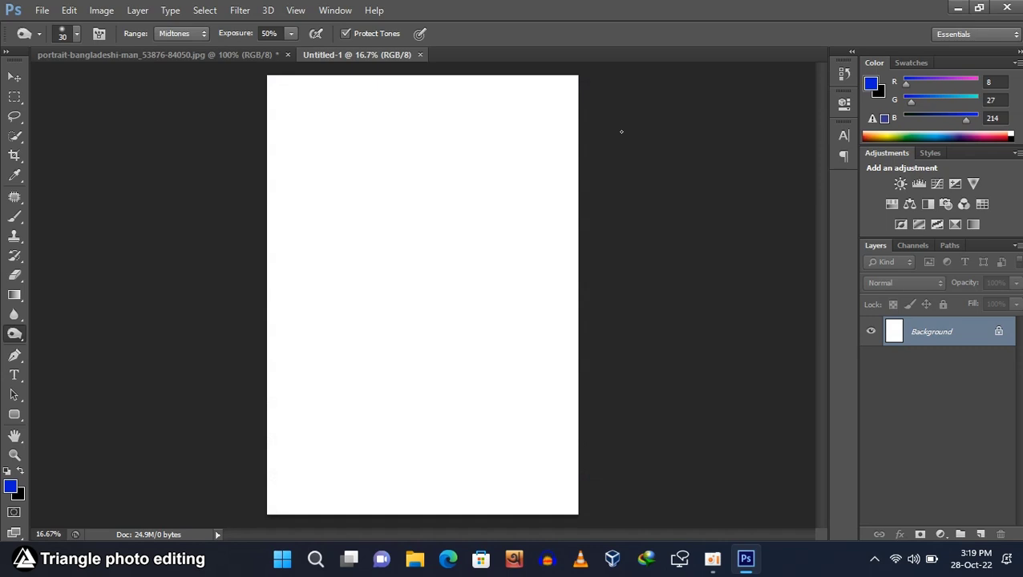
Duplicate the portrait's Background layer and move the copy into the A4 document, near the page's upper-left corner
left_click(14, 78)
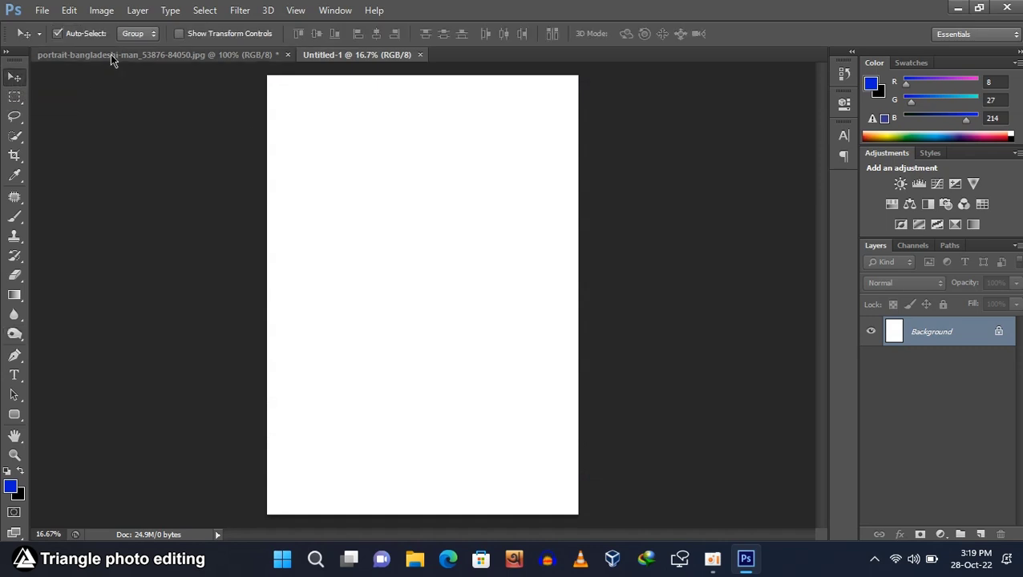
left_click(113, 56)
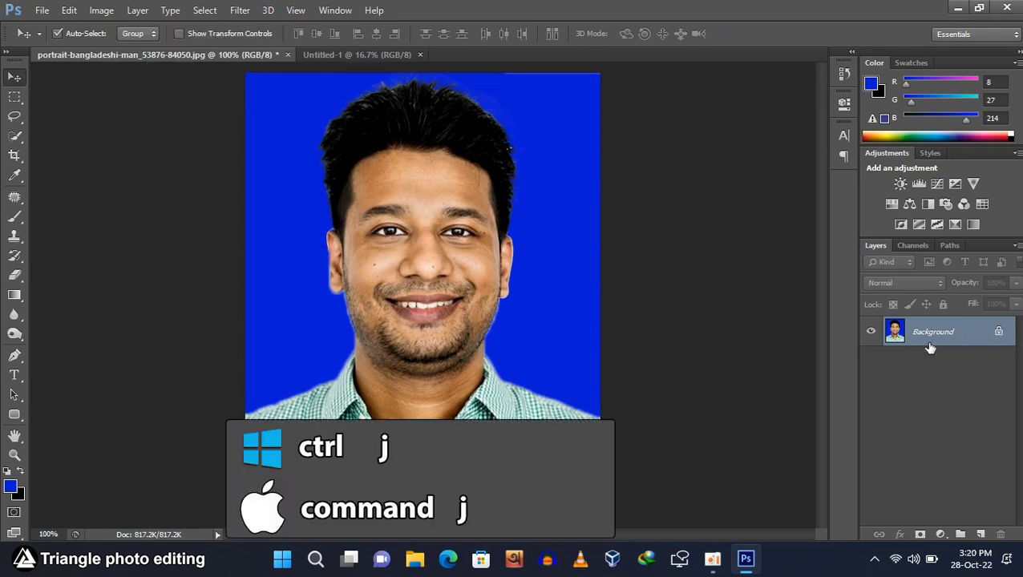
key("ctrl+j")
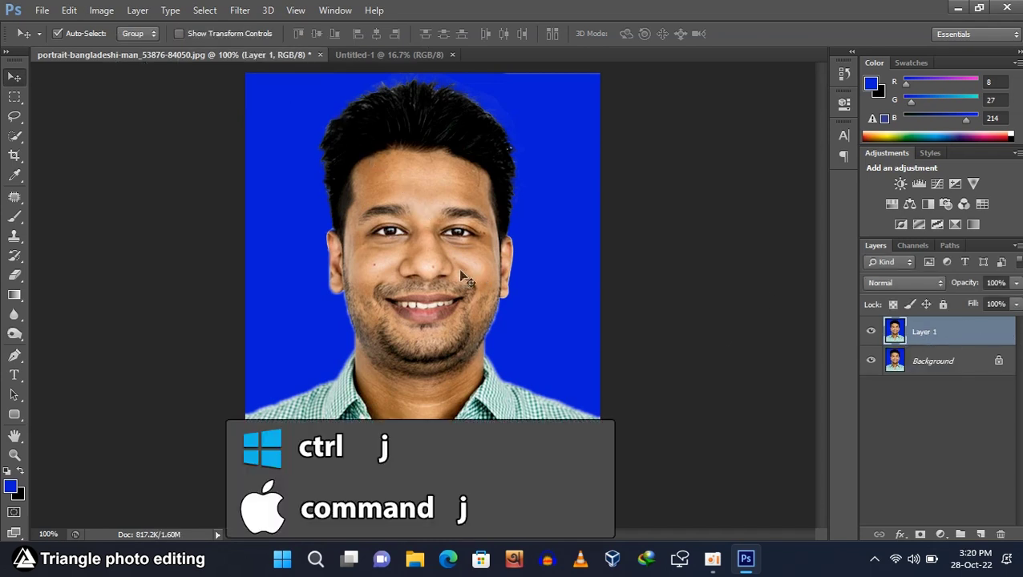
left_click_drag(441, 275, 314, 125)
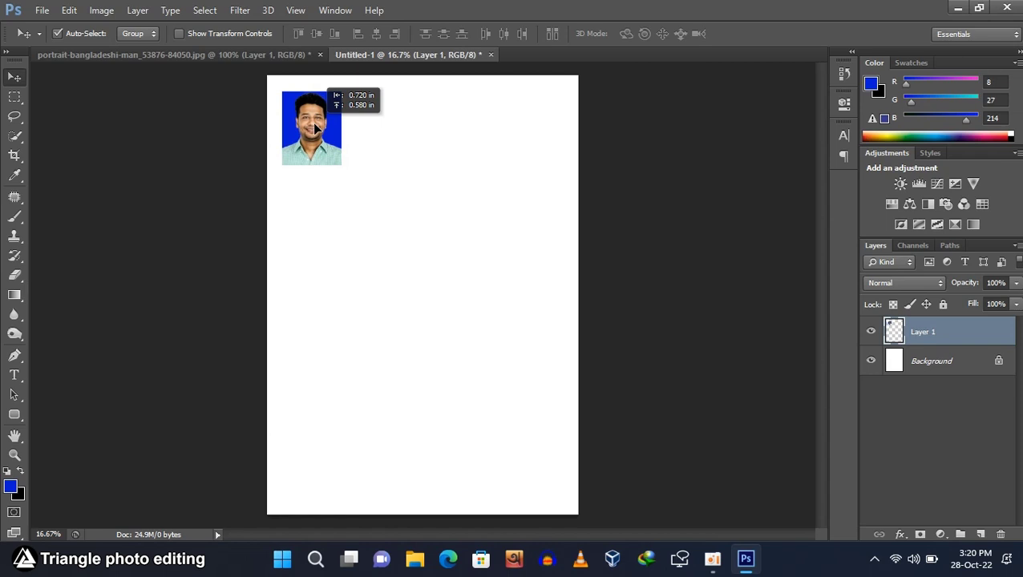
left_click_drag(315, 126, 314, 125)
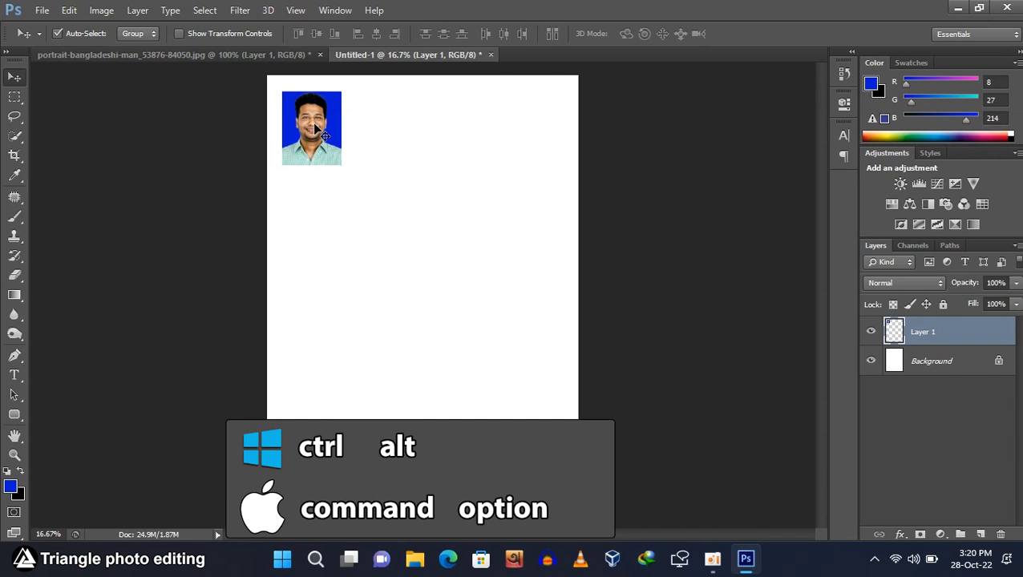
Duplicate the portrait twice along the top of the A4 page, nudging the third copy left to form an evenly spaced row of three
left_click_drag(316, 127, 381, 128)
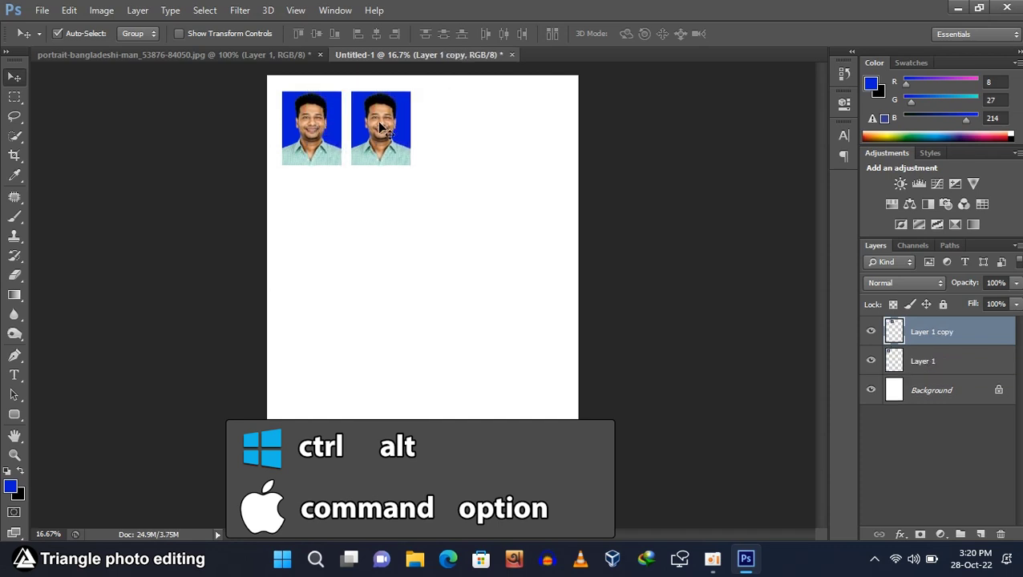
left_click_drag(382, 127, 458, 129)
key("shift+Left")
key("shift+Left")
key("shift+Left")
key("shift+Left")
key("shift+Left")
key("shift+Left")
key("shift+Left")
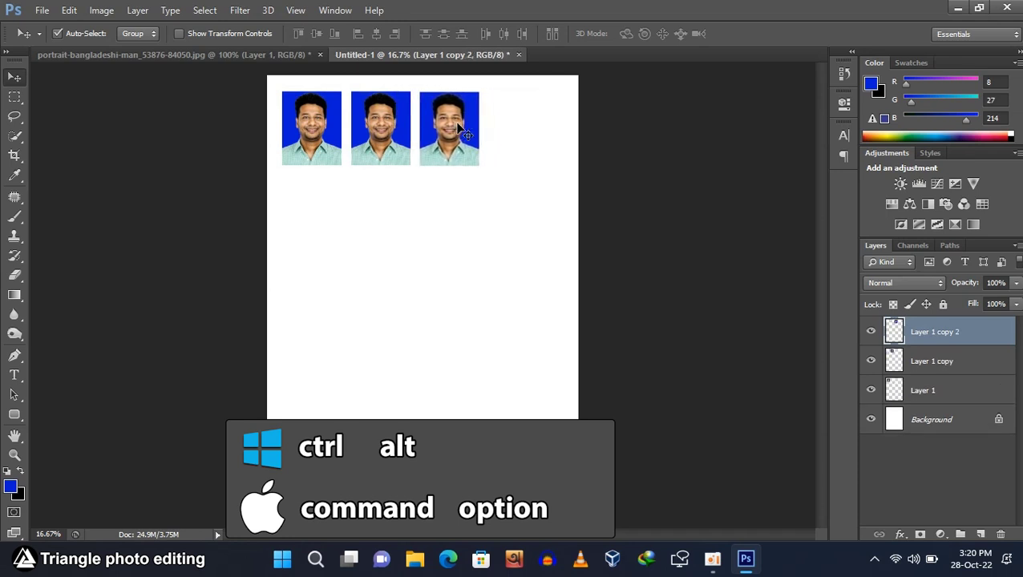
key("shift+Left")
key("shift+Right")
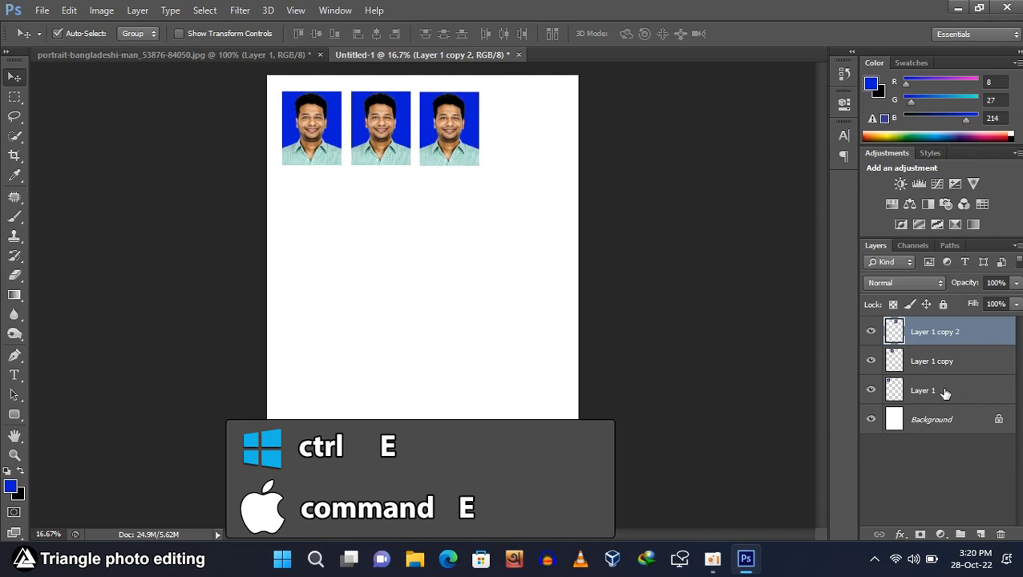
Merge the three portraits into one layer and duplicate the row directly beneath, nudging the copy down to leave a gap
key("ctrl+e")
key("ctrl+e")
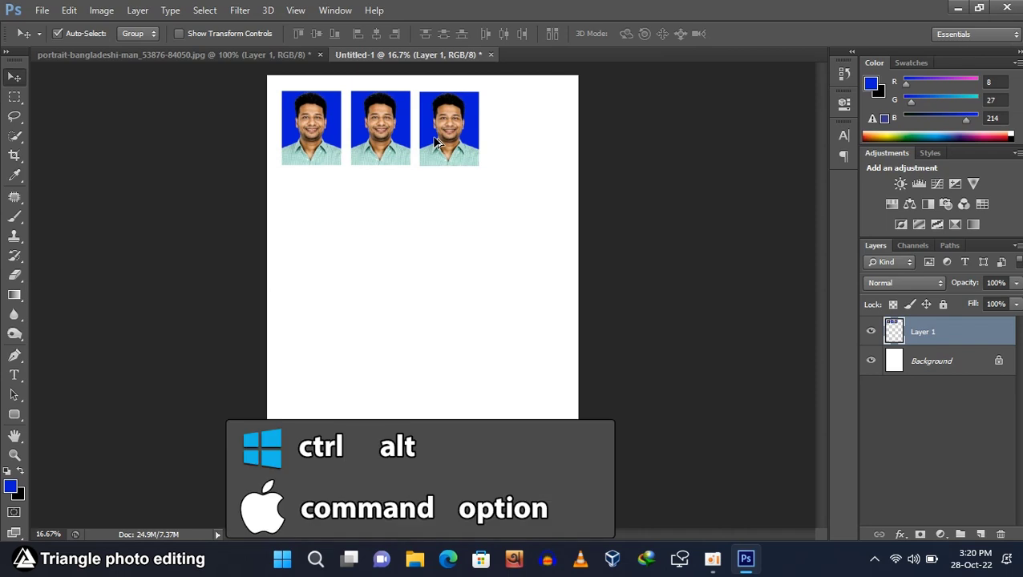
left_click_drag(435, 143, 436, 225)
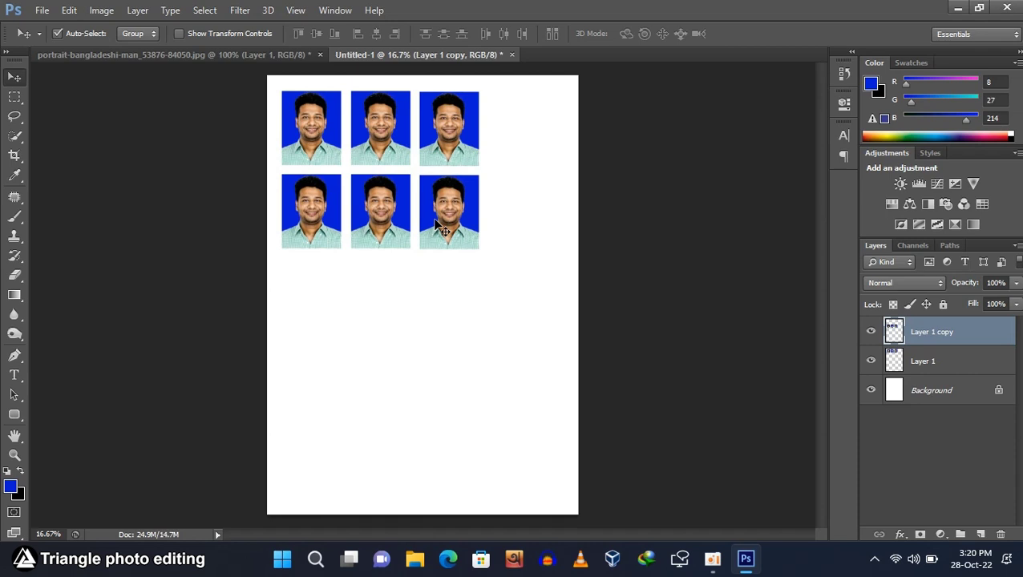
key("Down")
key("Down")
key("Down")
key("Down")
key("Down")
key("Down")
key("Down")
key("Down")
key("Down")
key("Down")
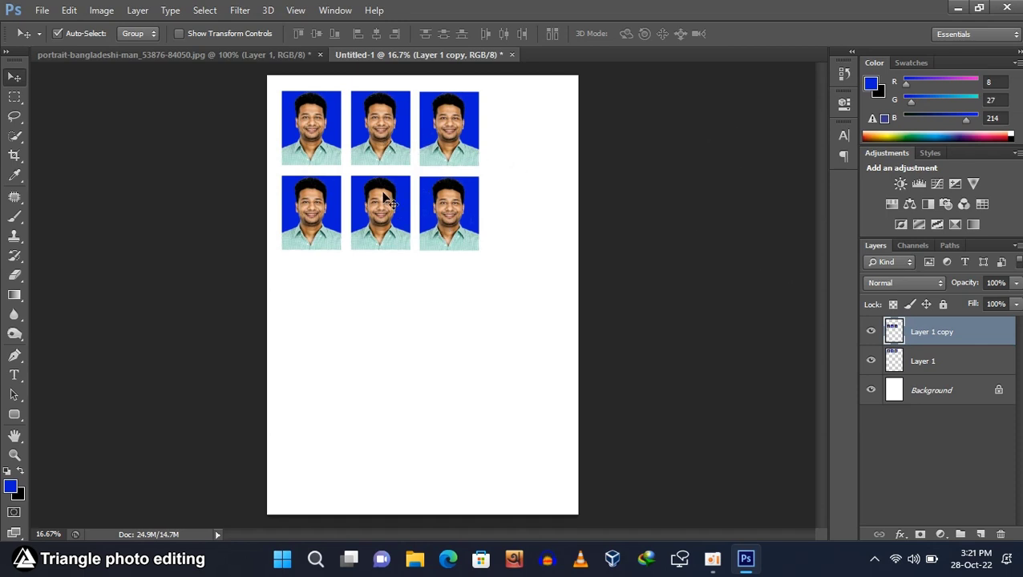
Crop the original portrait document to 20 mm × 25 mm at 300 px/in
left_click(164, 56)
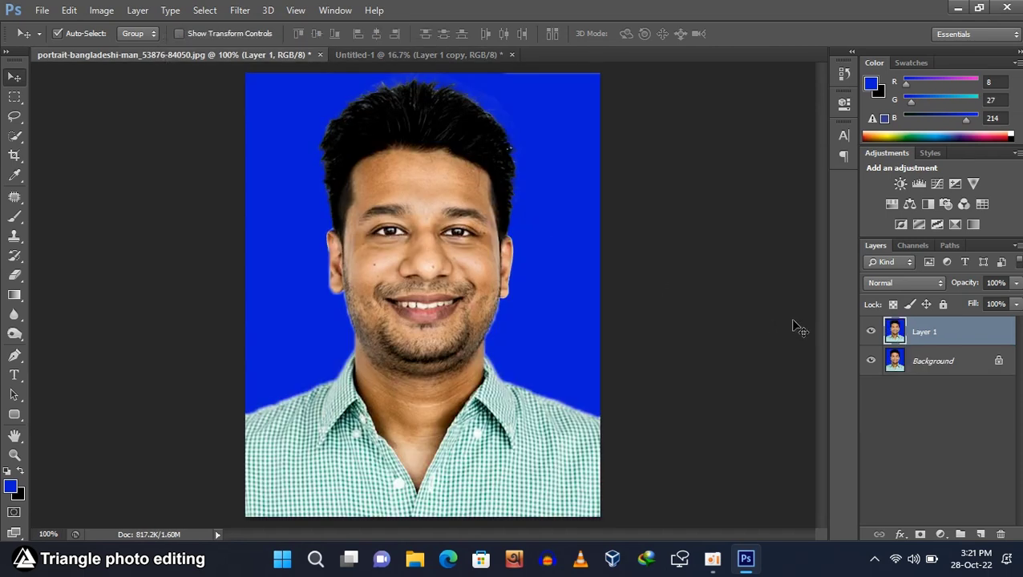
left_click(14, 156)
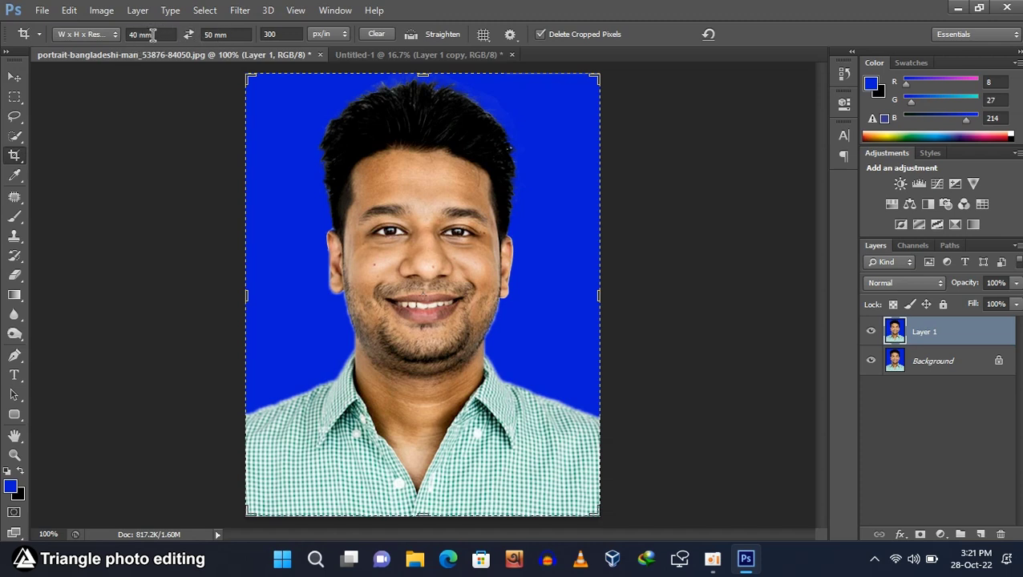
left_click(147, 35)
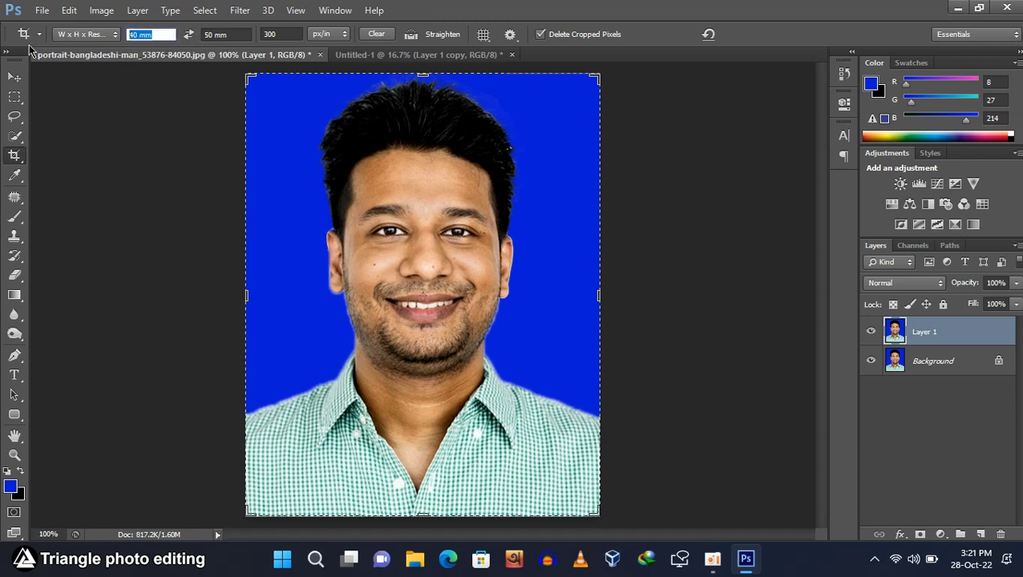
type("20")
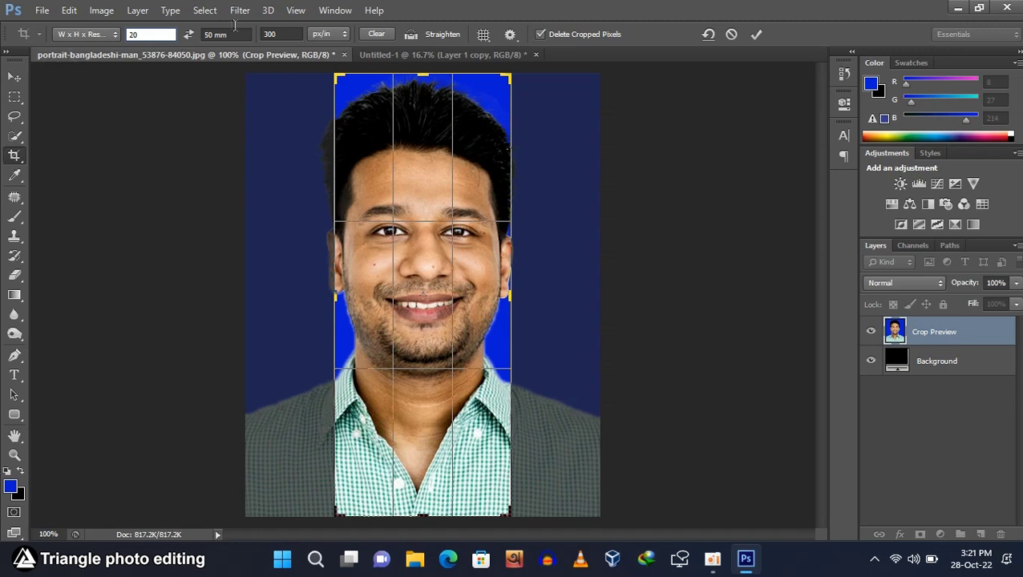
left_click(231, 34)
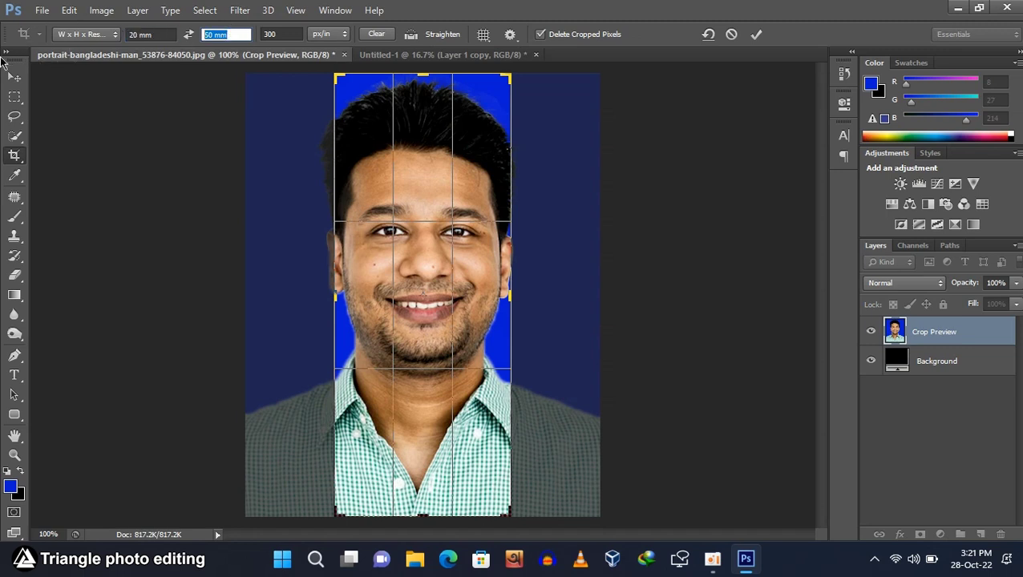
type("25mm")
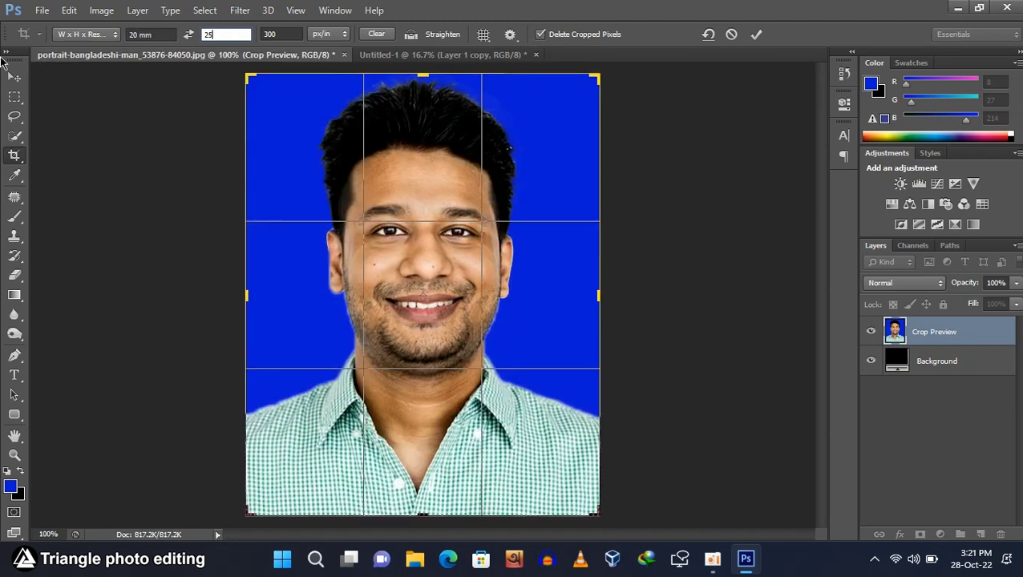
left_click(756, 34)
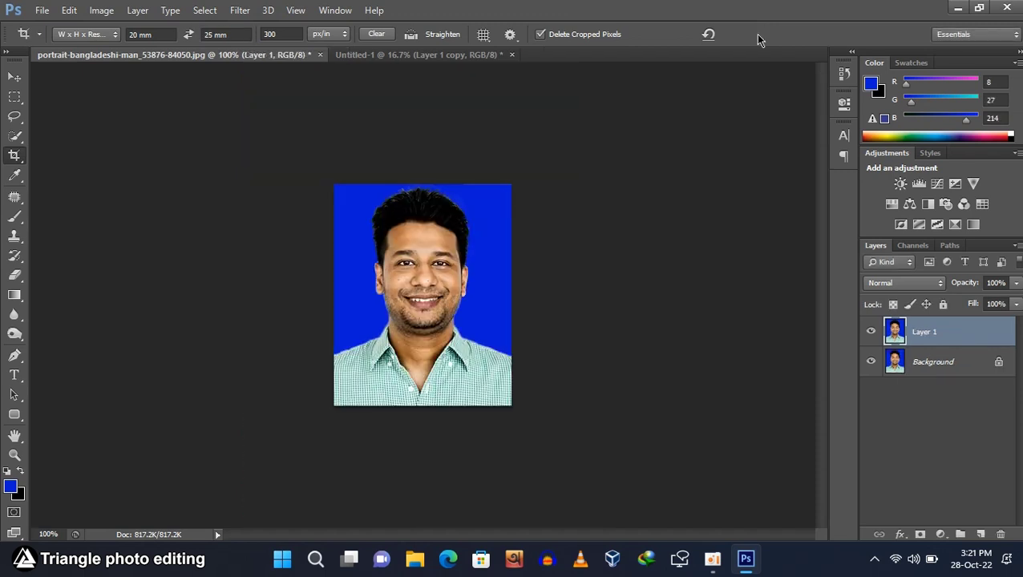
Place the reduced portrait from the original document on the A4 page, beside the top row of large portraits
left_click(14, 77)
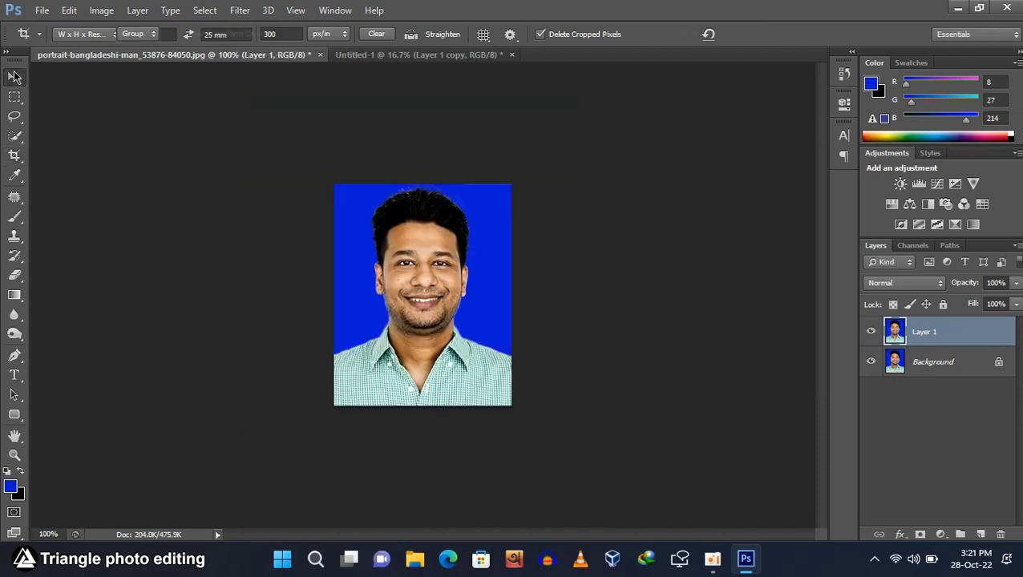
left_click_drag(377, 248, 414, 262)
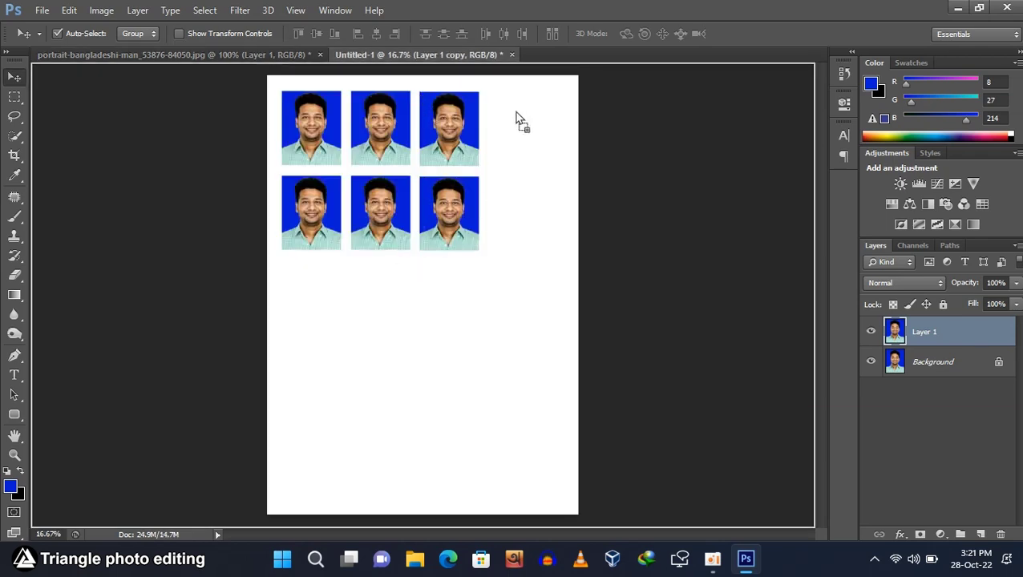
left_click_drag(520, 120, 520, 125)
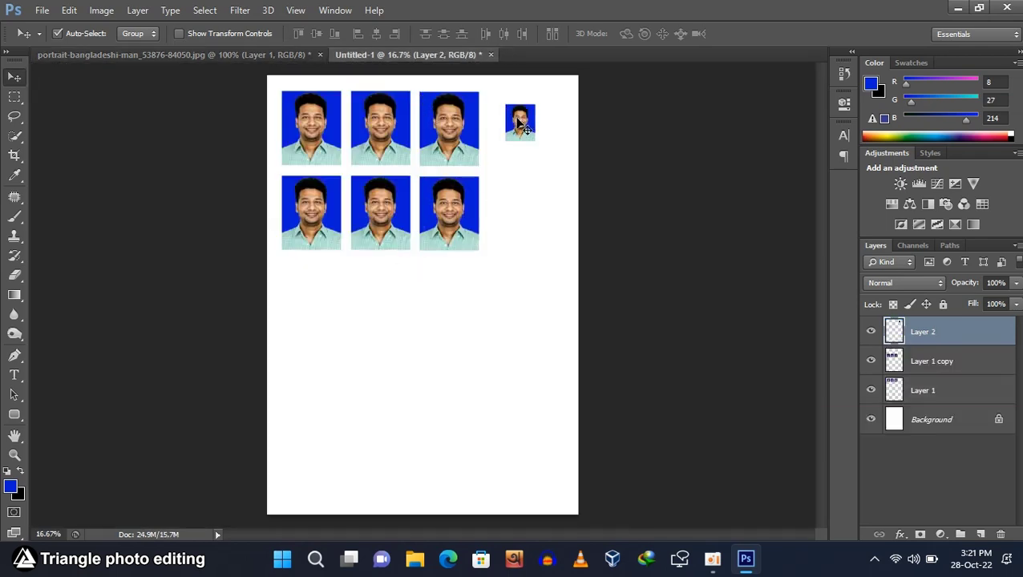
left_click_drag(519, 122, 505, 113)
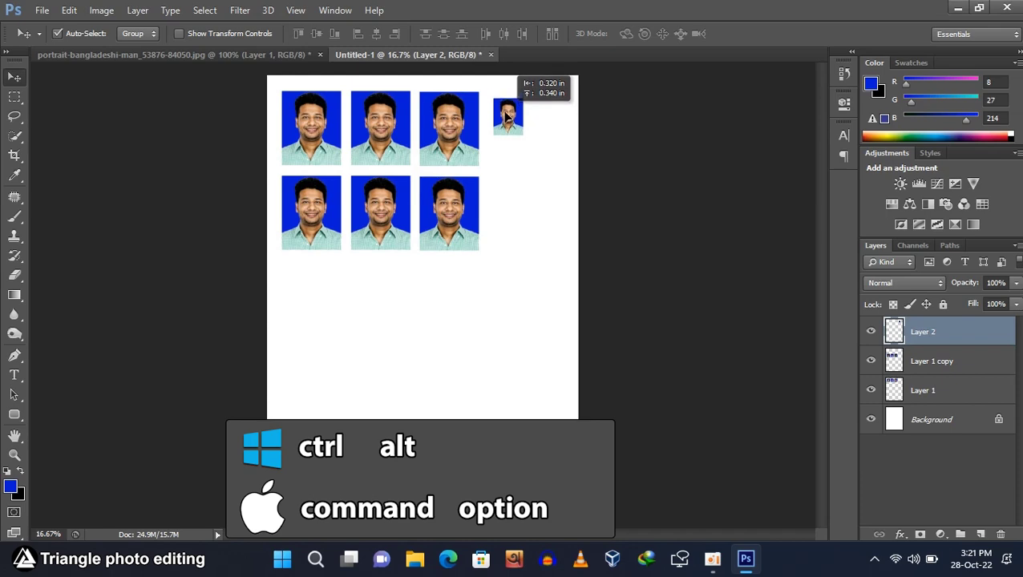
Duplicate the small portrait beside itself, merge both into one layer, and nudge the pair right to even out the margin
key("ctrl+plus")
left_click_drag(553, 269, 601, 258)
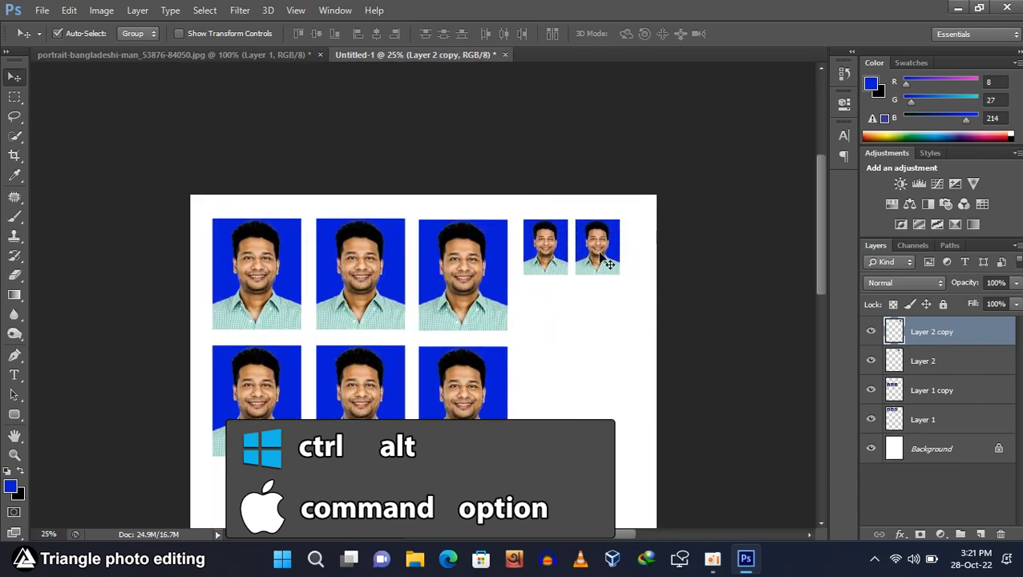
key("ctrl+e")
key("shift+Right")
key("shift+Right")
key("shift+Right")
key("shift+Right")
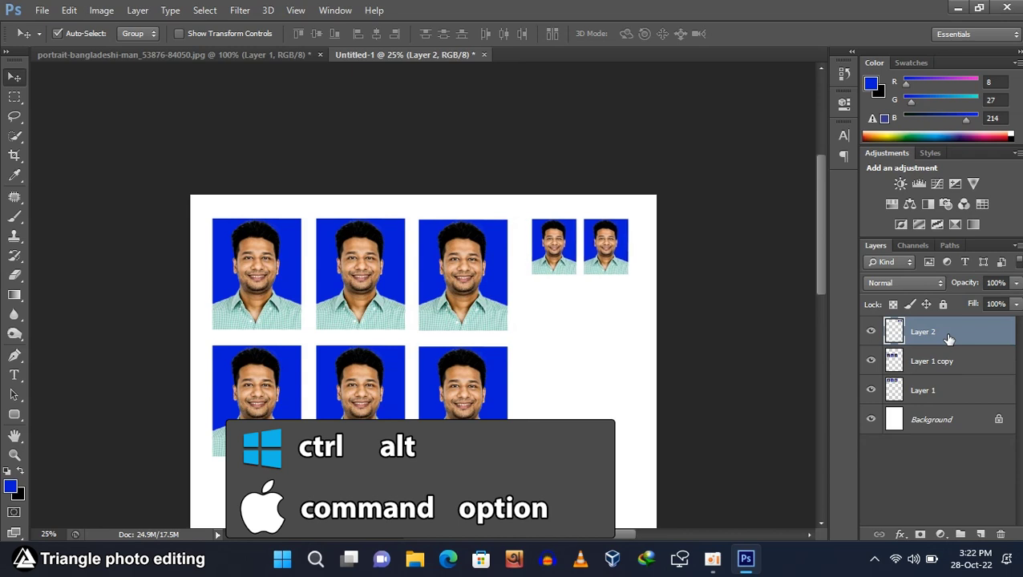
Copy the small portrait pair downward into four rows and shift the second row of large portraits down to align with the fourth pair
left_click_drag(617, 252, 623, 453)
scroll(638, 221, "down", 3)
left_click_drag(377, 244, 388, 252)
scroll(736, 247, "up", 1)
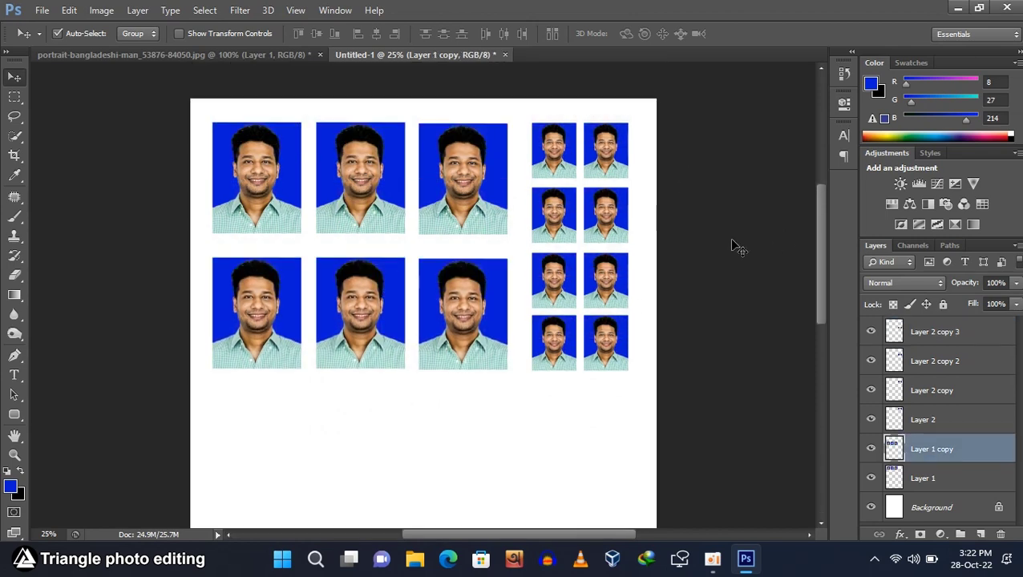
scroll(736, 247, "up", 1)
scroll(736, 247, "up", 1)
scroll(736, 246, "down", 2)
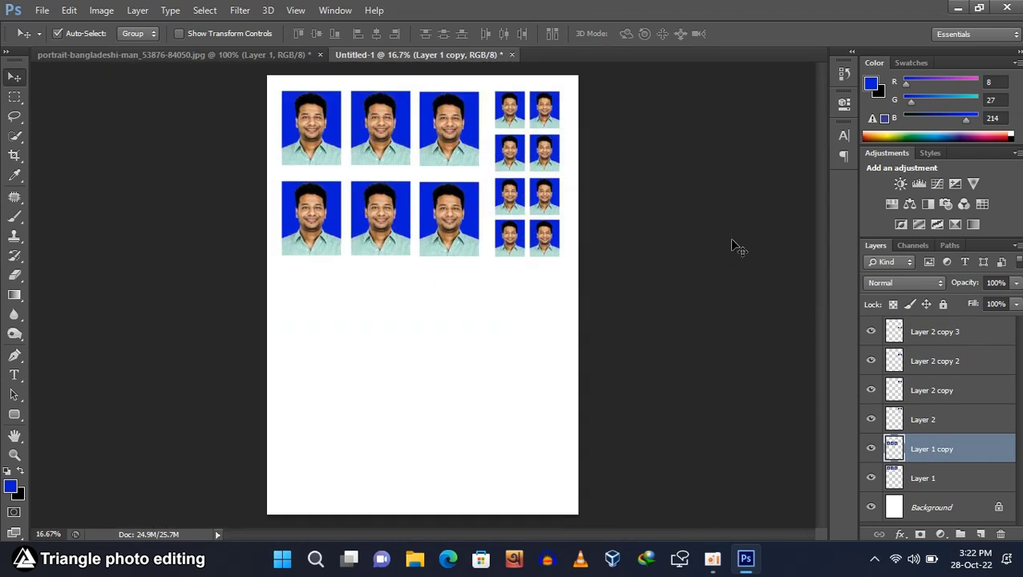
scroll(736, 247, "up", 1)
scroll(736, 247, "up", 1)
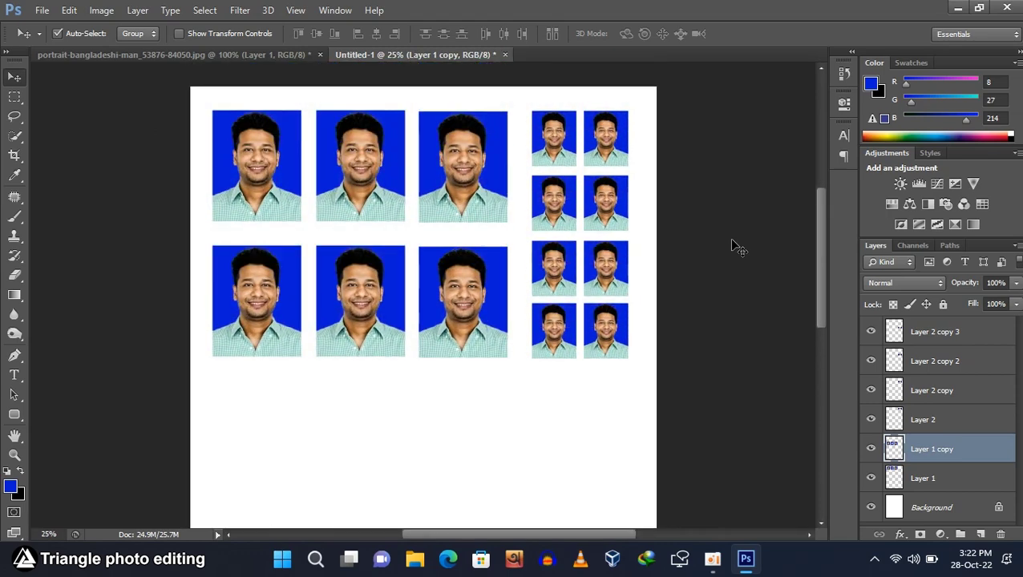
Try an uncentered print position with the sheet shifted down to a top offset of -0.083, and leave the print settings without printing
key("ctrl+p")
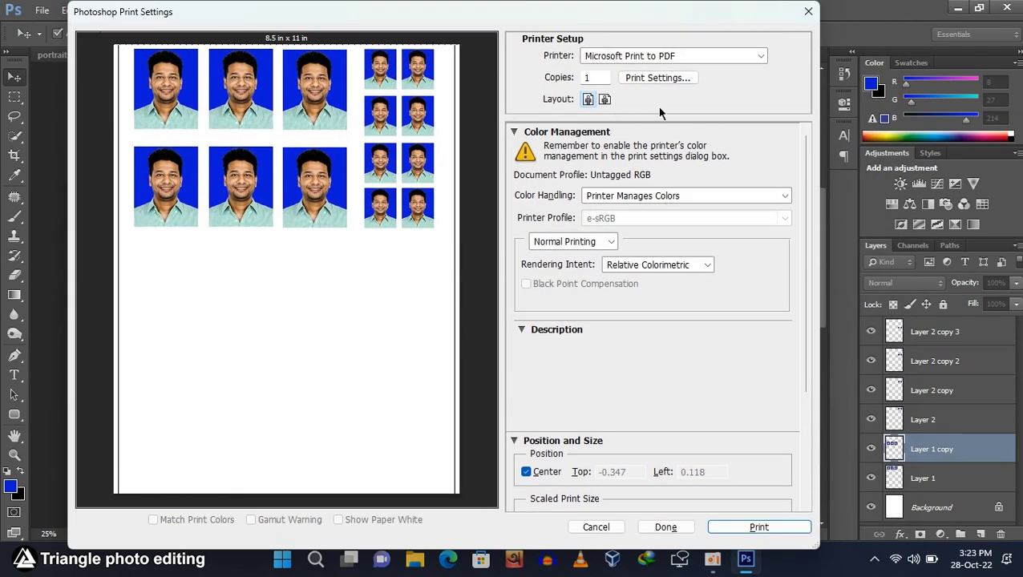
left_click(590, 76)
left_click_drag(337, 367, 337, 377)
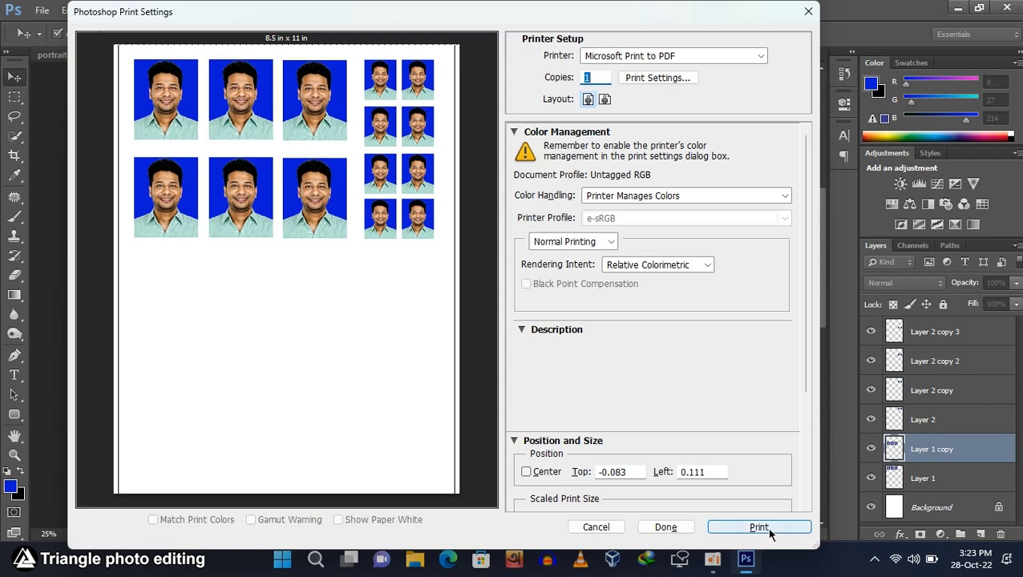
left_click(607, 531)
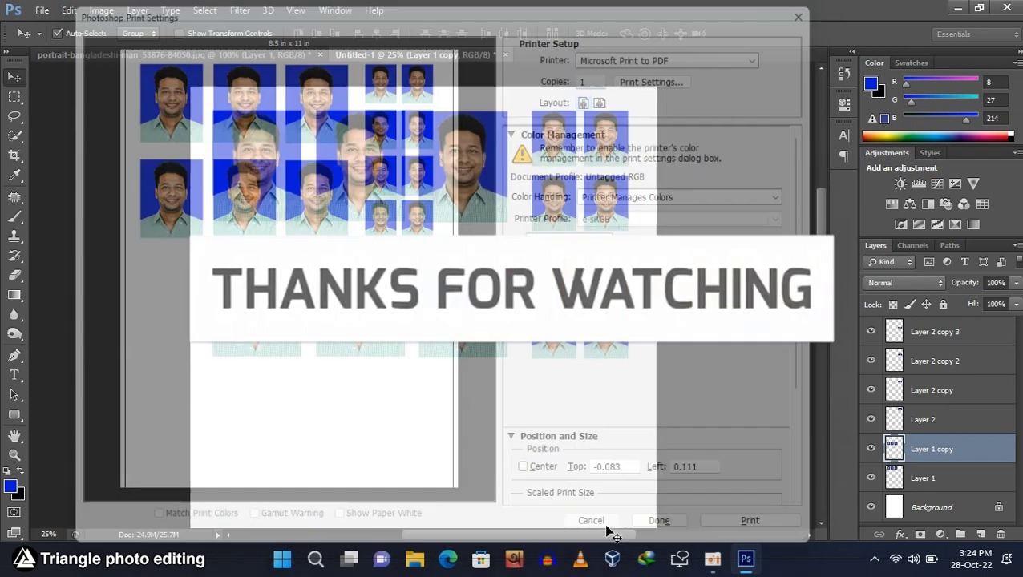